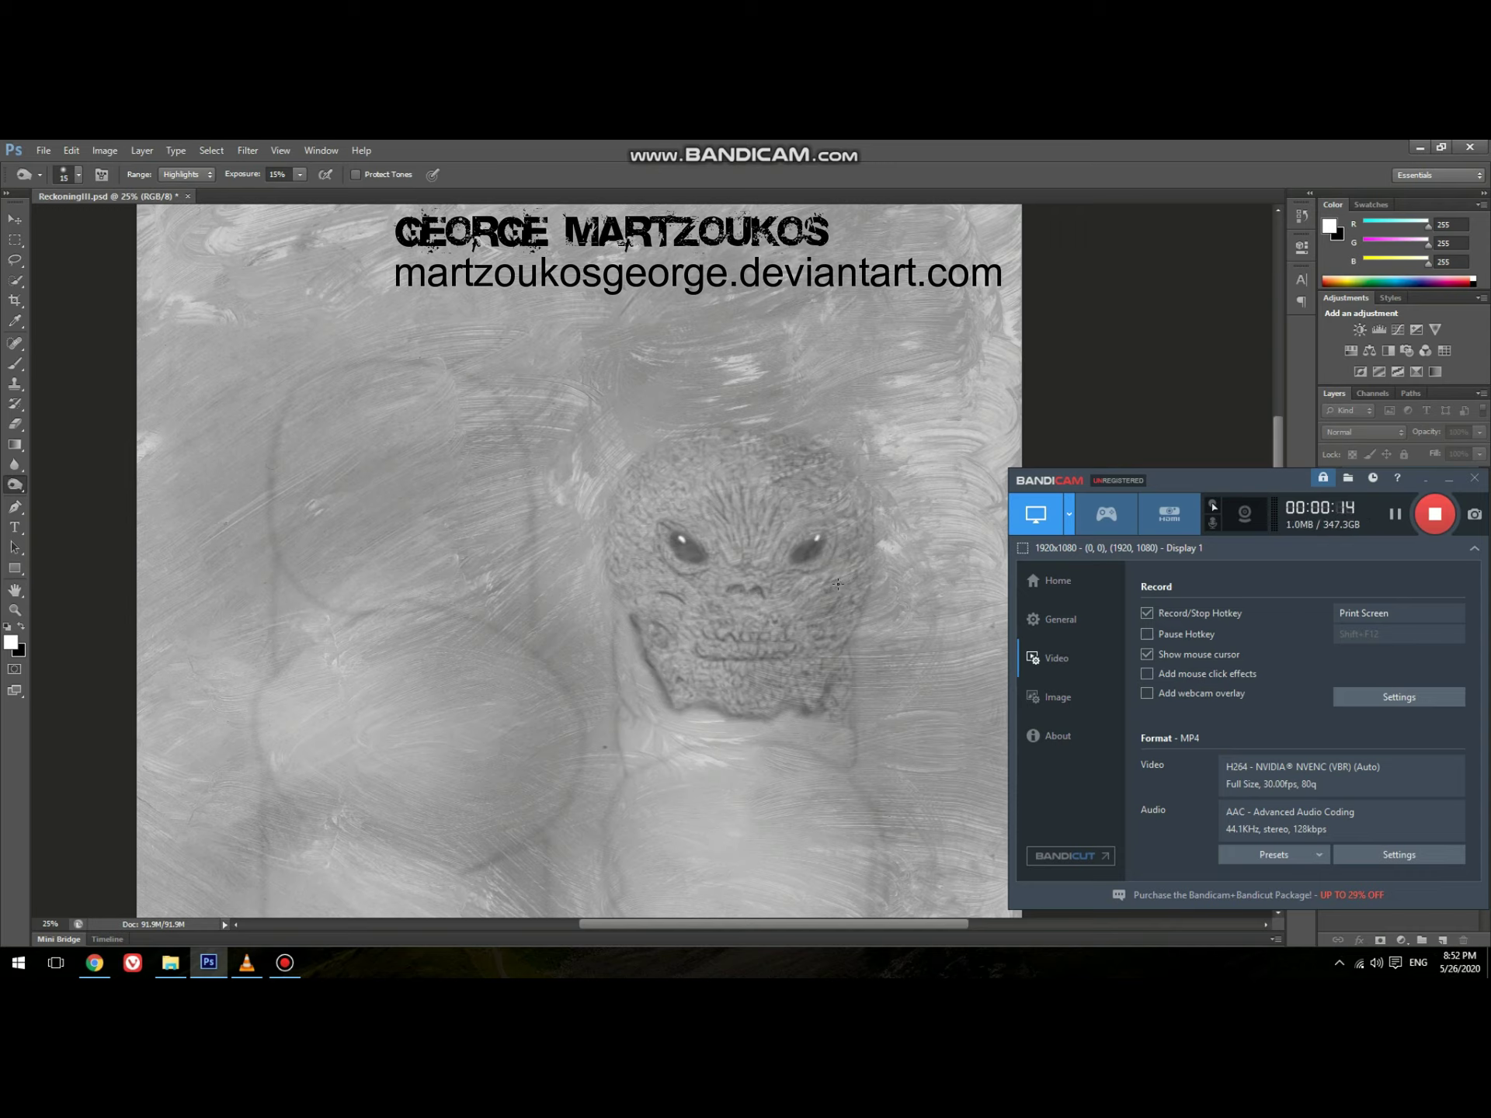
Step: Burn fine wrinkle texture into the alien head's right cheek at 15% exposure in the highlights range
key("bracketleft")
key("bracketright")
key("bracketright")
key("bracketleft")
left_click(247, 963)
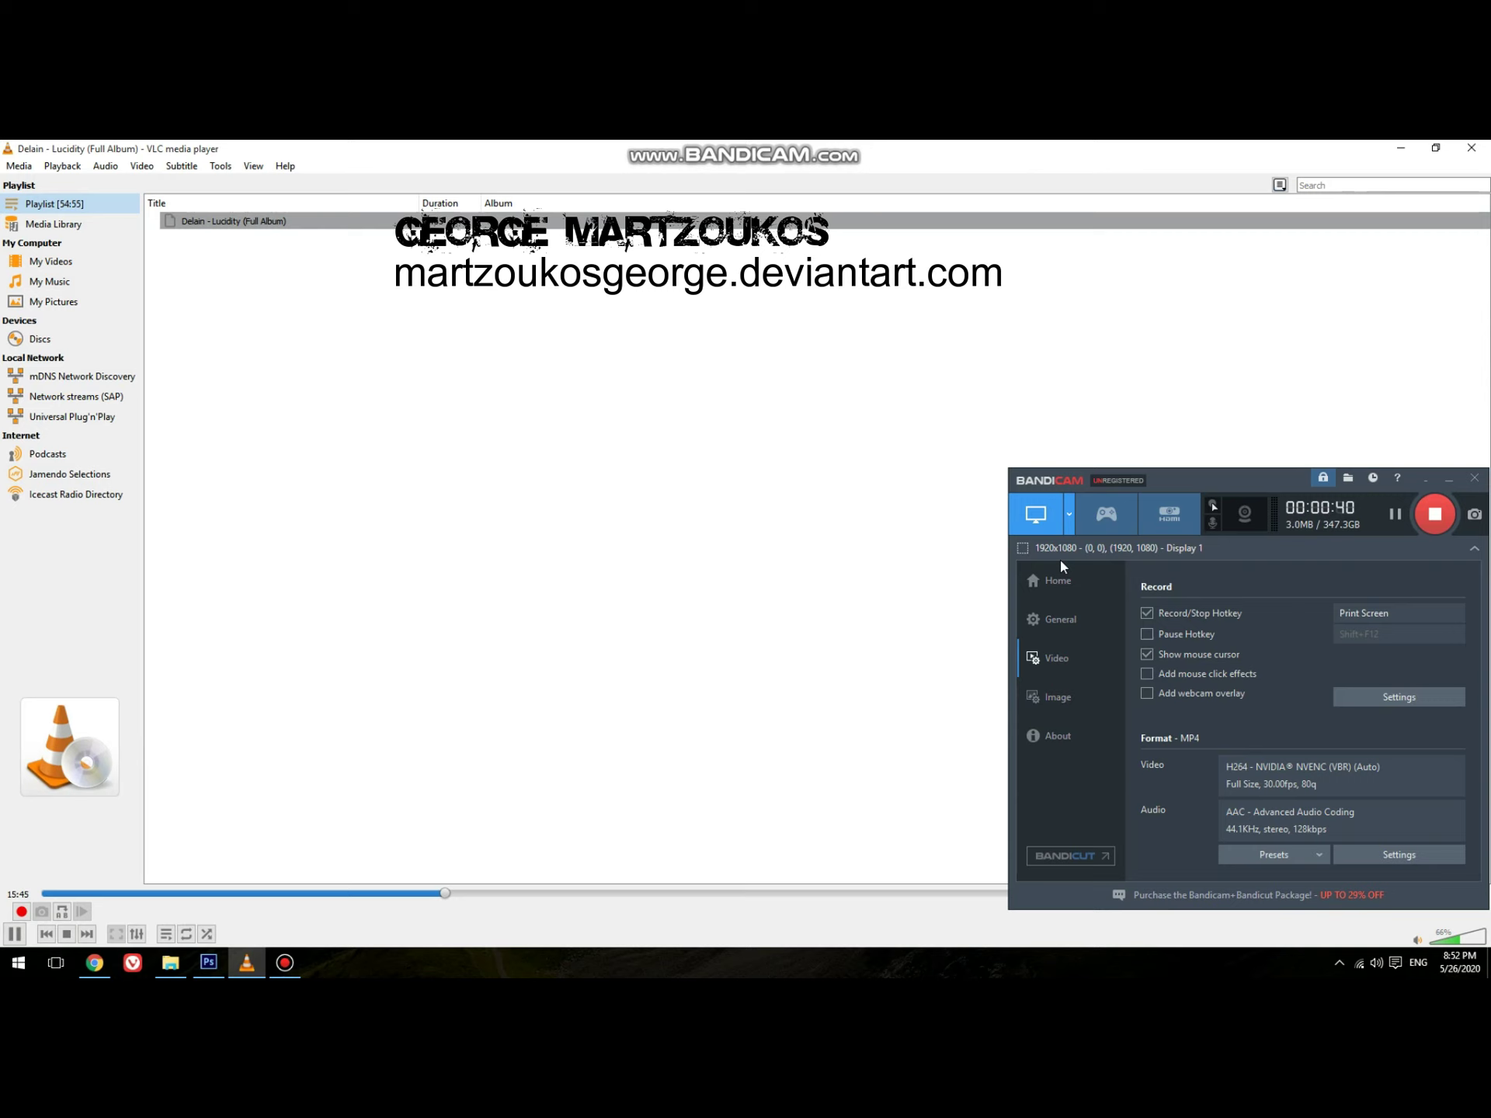
left_click(1402, 148)
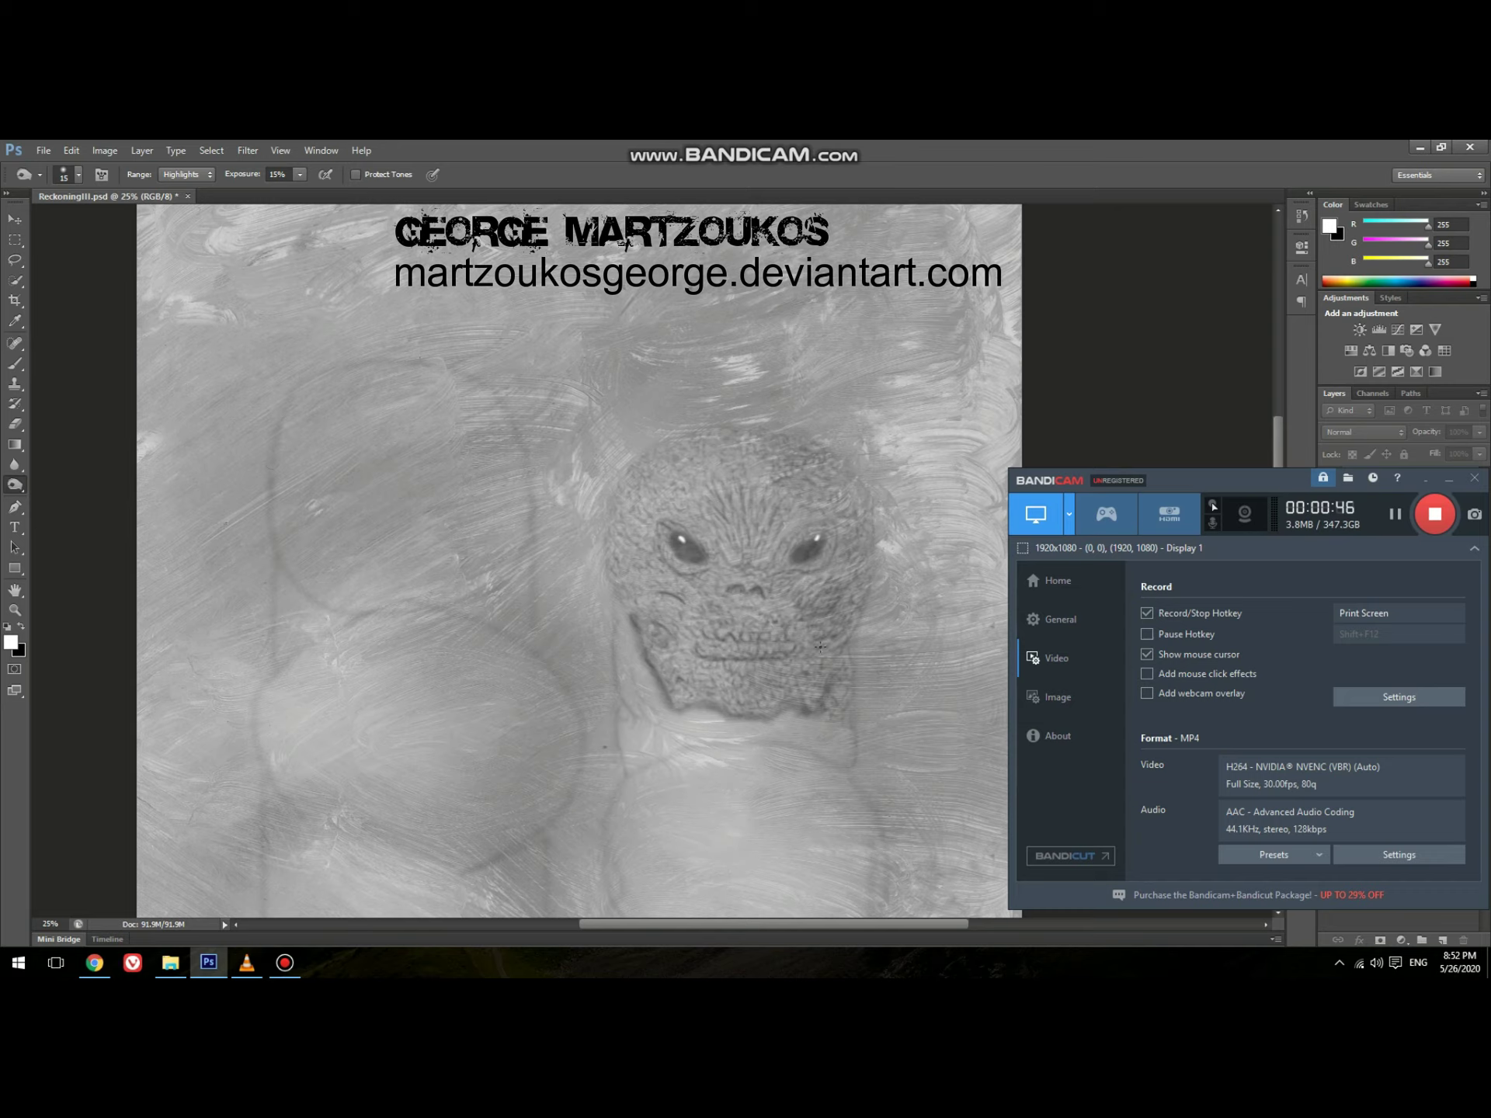
Step: Darken the right edge of the alien head with an enlarged Burn brush at 15% exposure
key("bracketleft")
key("bracketright")
key("bracketright")
key("bracketright")
key("bracketright")
key("bracketright")
key("bracketright")
key("bracketright")
key("bracketright")
key("bracketright")
left_click_drag(848, 621, 862, 555)
Step: Reduce the Burn brush to 15 px and add wrinkle detail below the alien's right eye
key("bracketleft")
key("bracketleft")
key("bracketleft")
key("bracketleft")
key("bracketleft")
key("bracketleft")
key("bracketleft")
key("bracketleft")
key("bracketleft")
key("bracketleft")
key("bracketright")
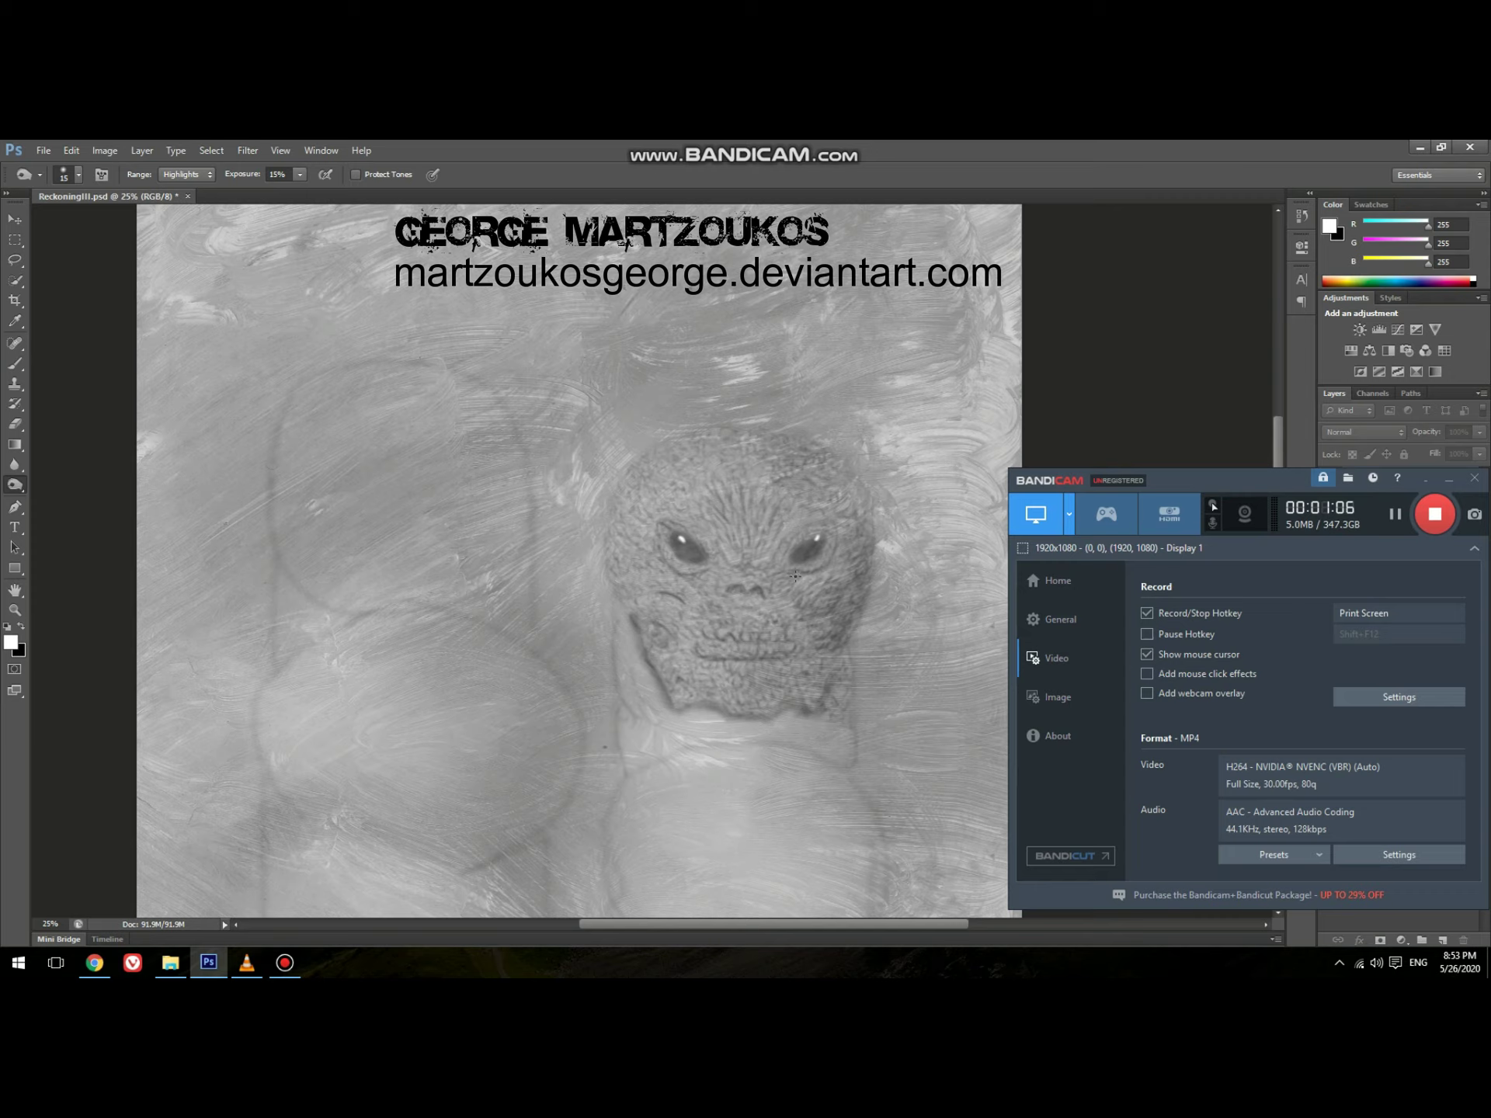
key("bracketright")
key("bracketleft")
key("bracketright")
key("bracketright")
key("bracketright")
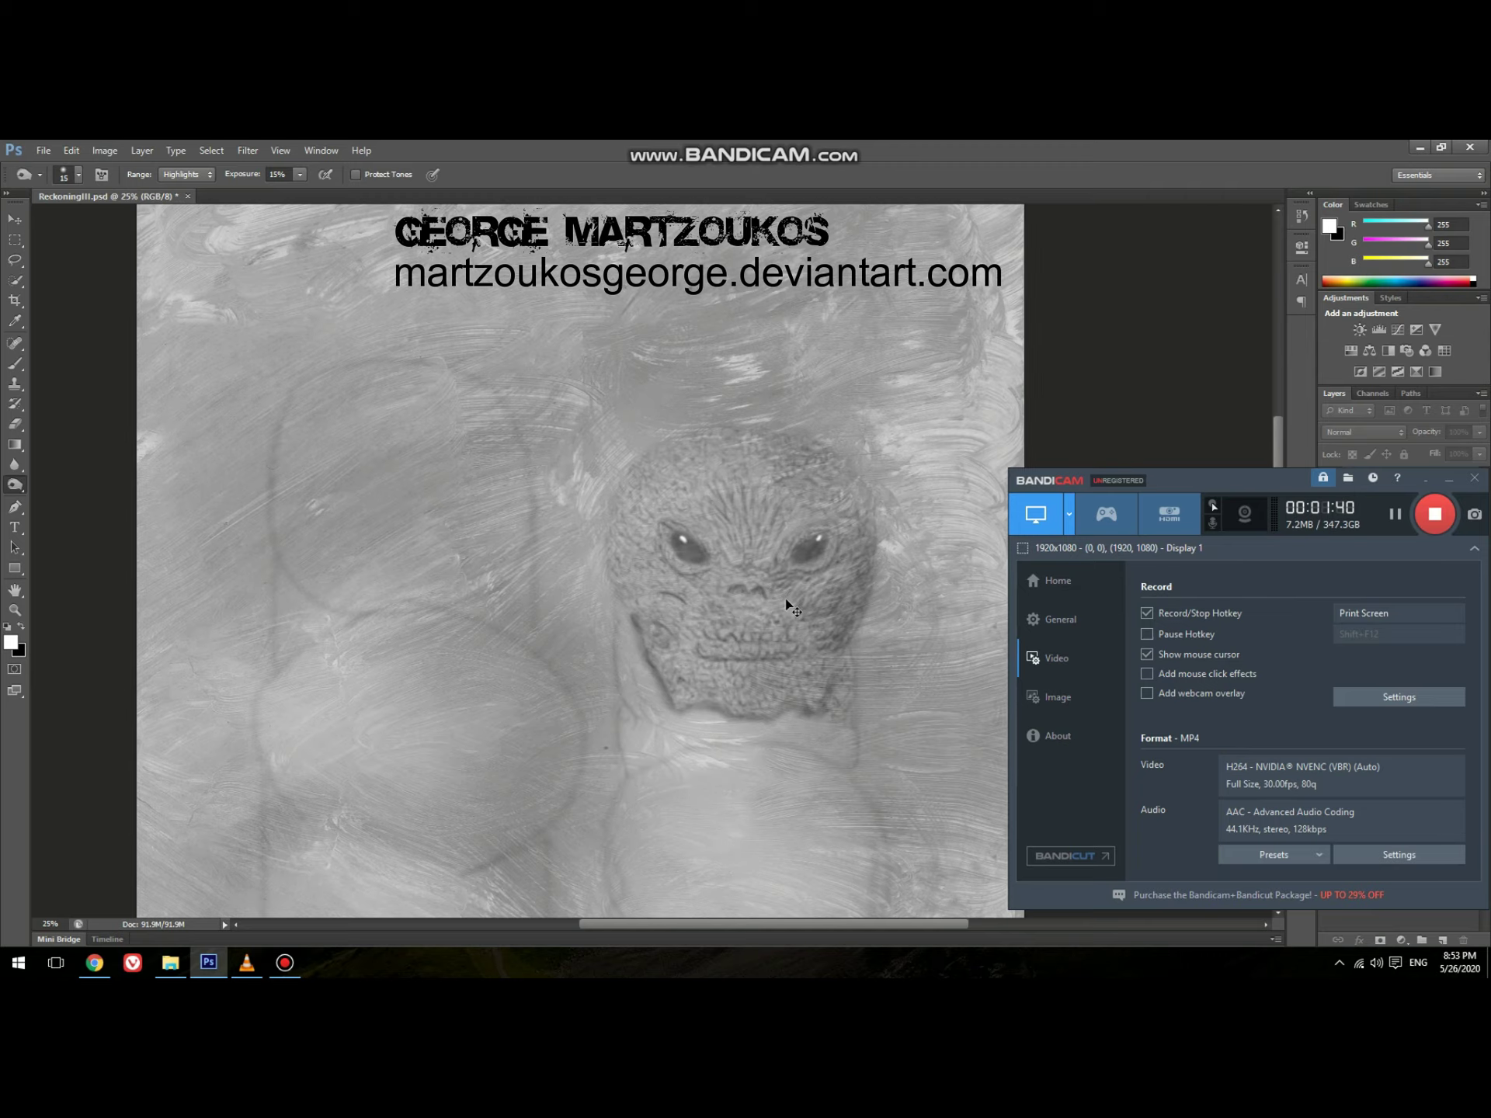
Step: Deepen the wrinkles on the alien's forehead and around its right eye with a small Burn brush of about 15 to 20 px
scroll(786, 598, "left", 2)
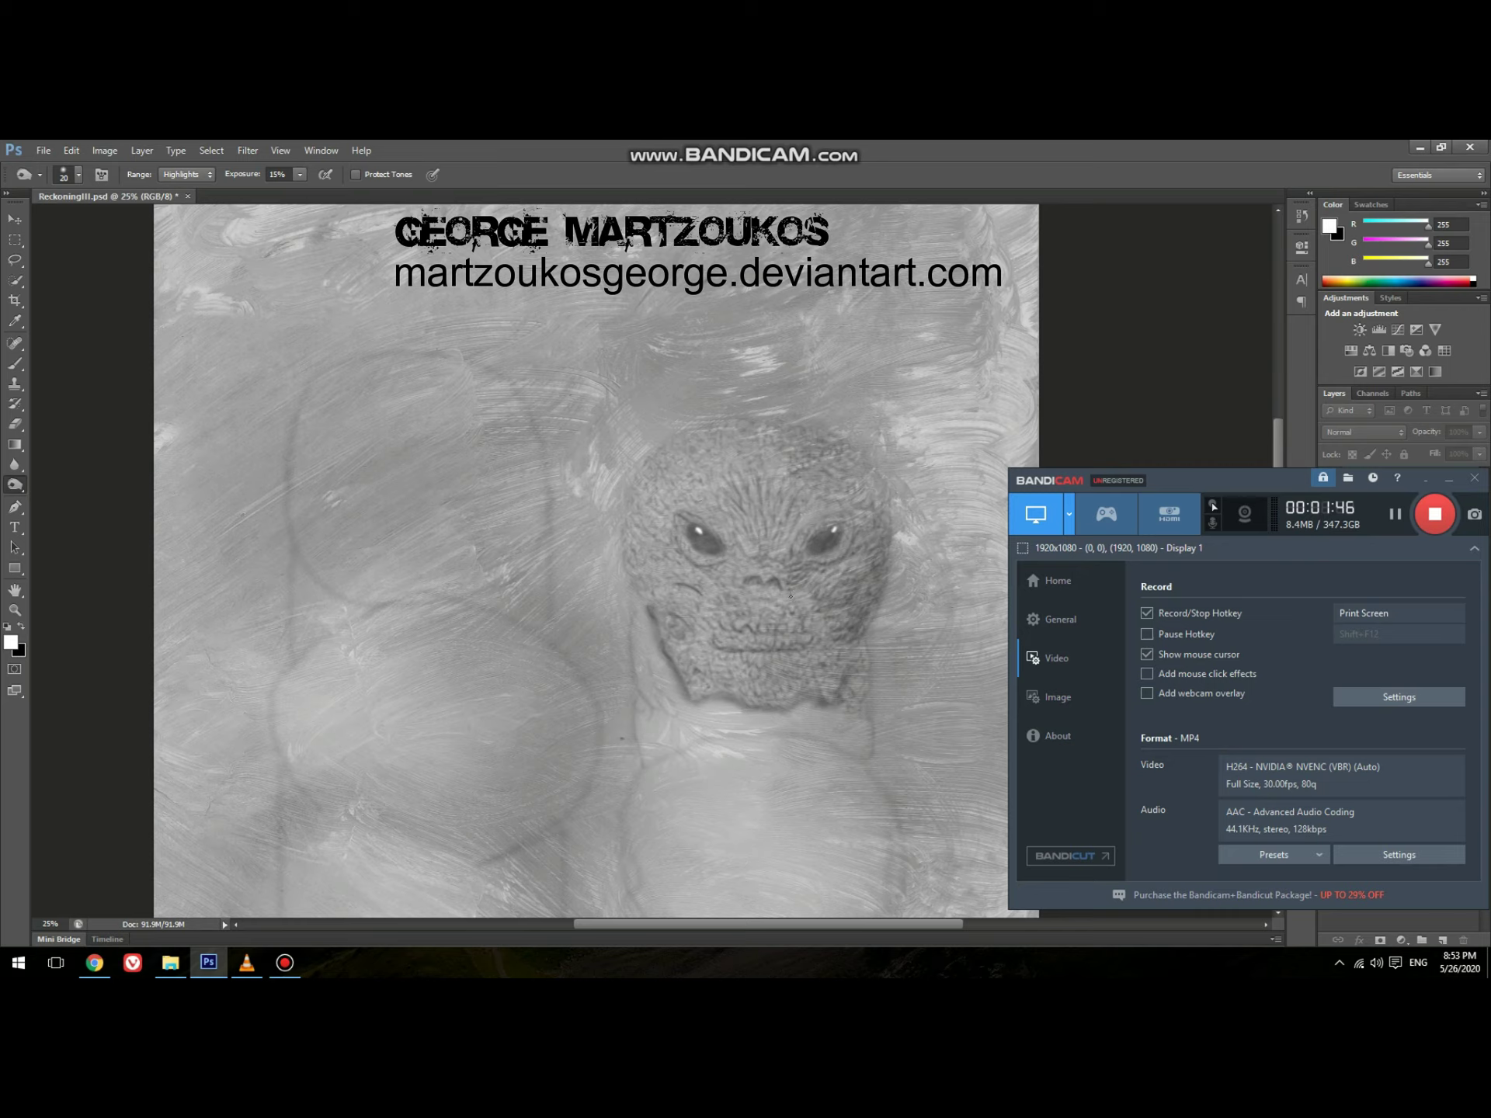
key("bracketright")
key("bracketleft")
key("bracketright")
key("bracketright")
key("bracketleft")
key("bracketleft")
key("bracketleft")
key("bracketright")
key("bracketleft")
key("bracketleft")
key("bracketleft")
key("bracketright")
key("bracketleft")
key("bracketleft")
key("bracketright")
key("bracketleft")
key("bracketleft")
key("bracketright")
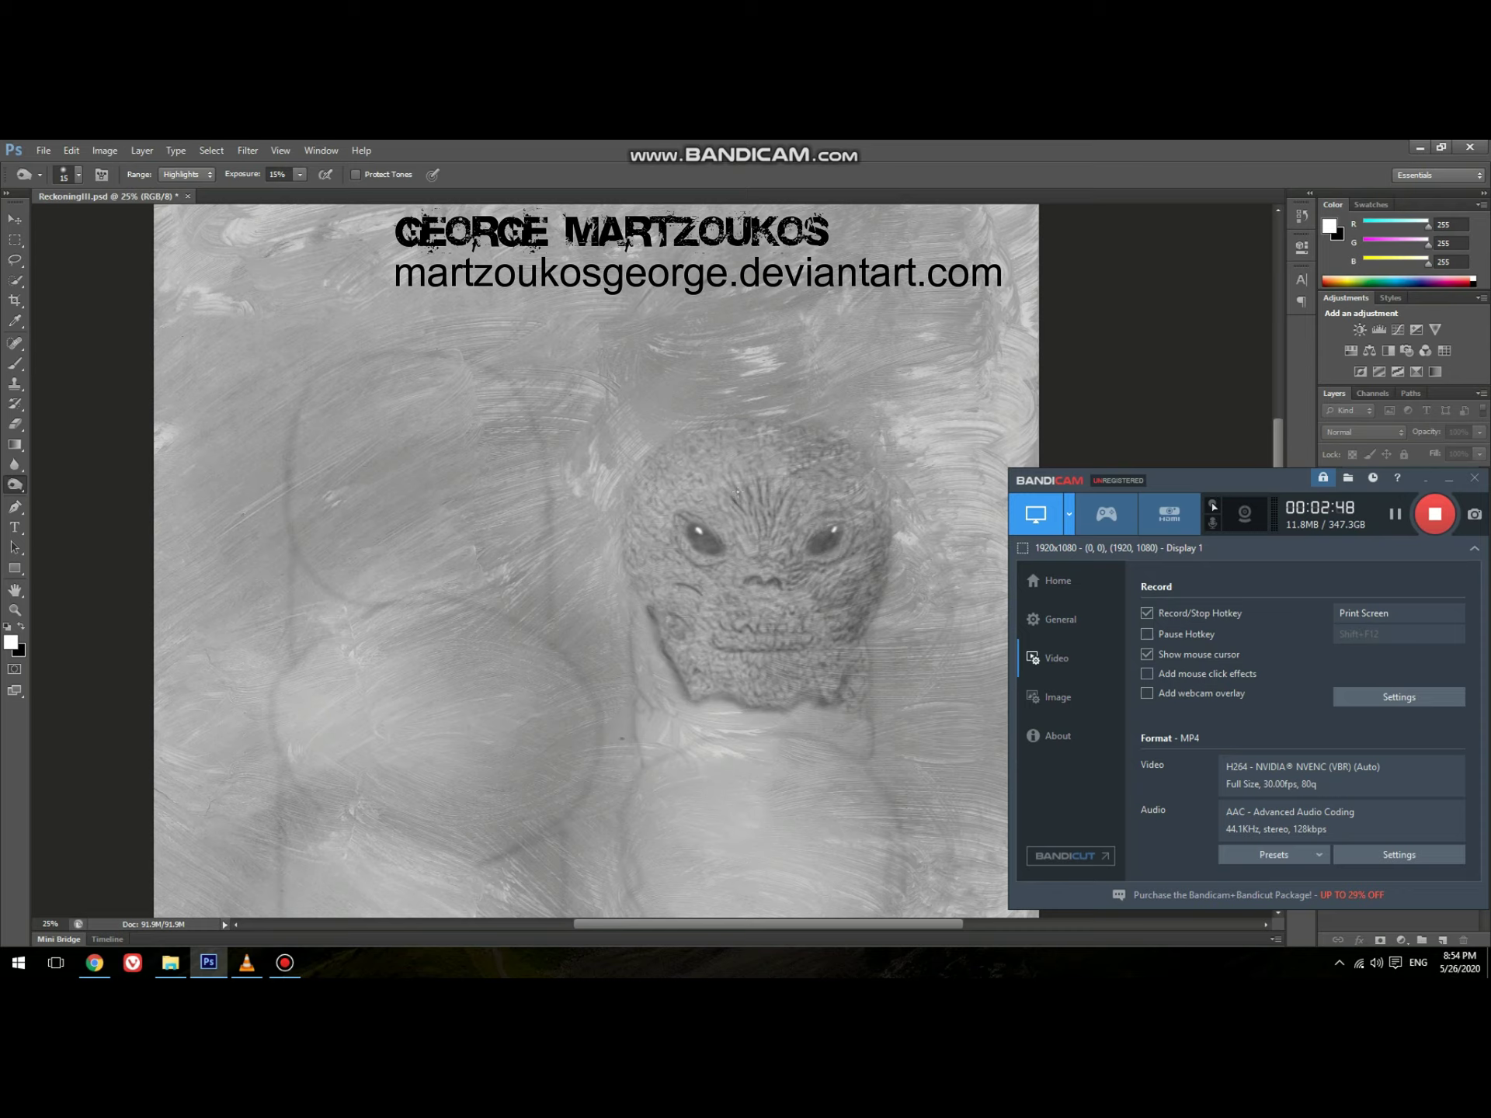
Step: Burn darker creases into the forehead above the alien's left eye with a brush of about 20 px
key("bracketright")
key("bracketright")
key("bracketright")
key("bracketright")
key("b")
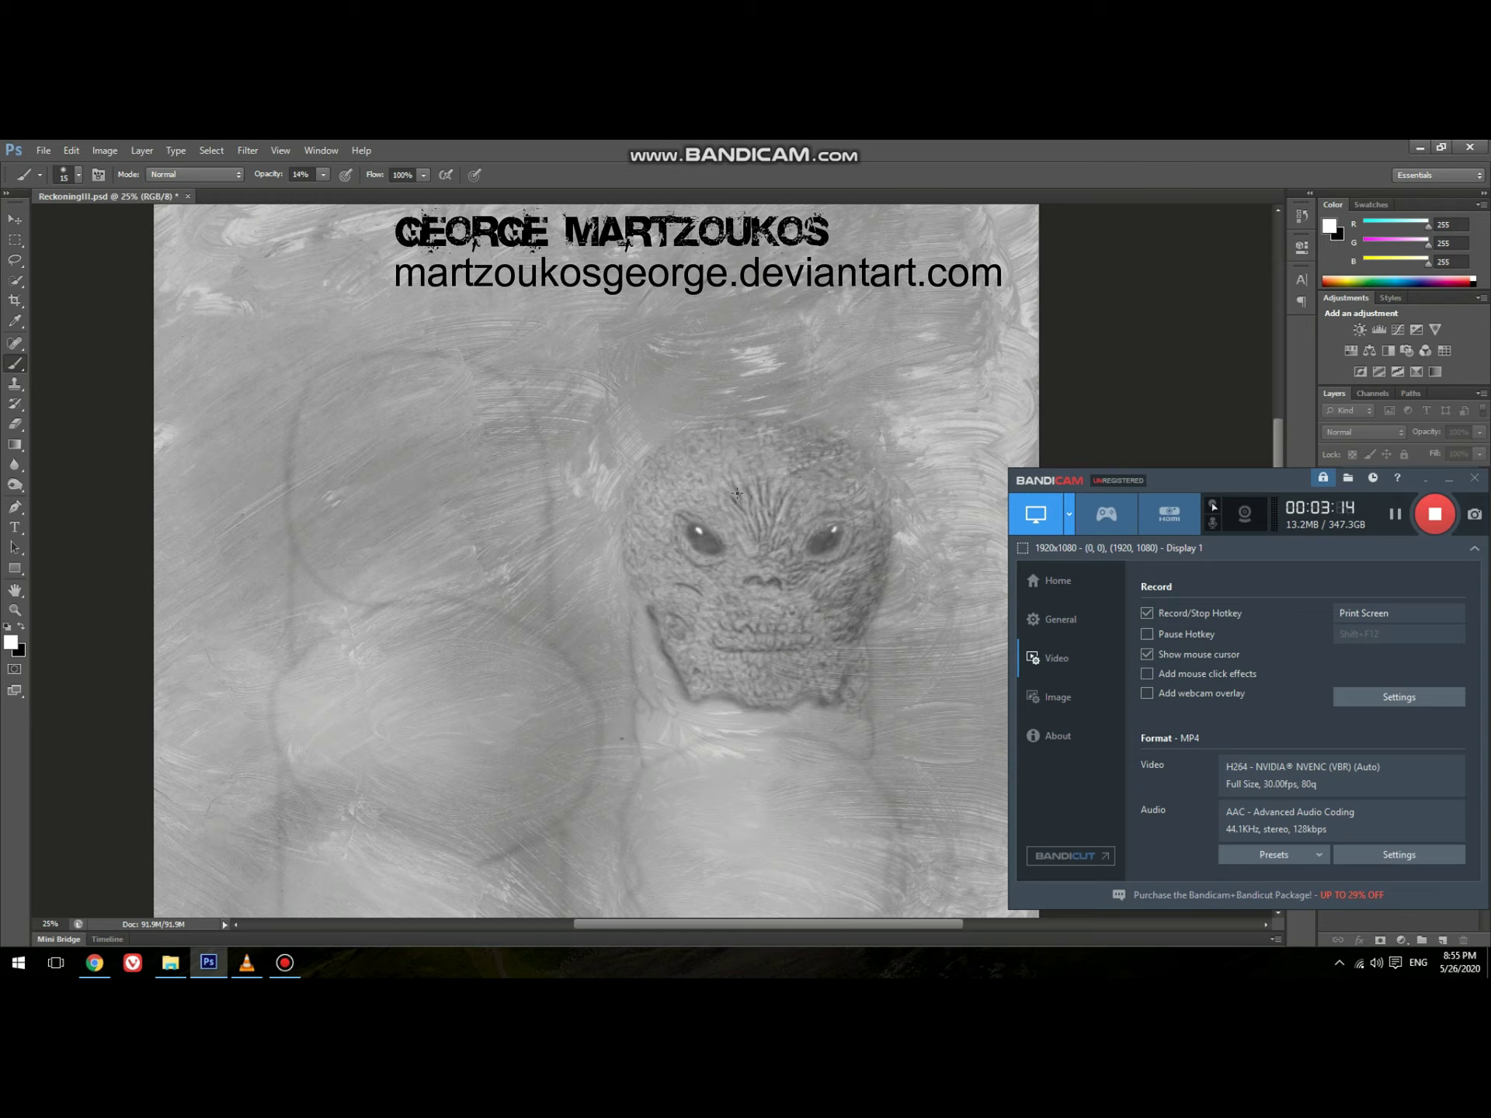
key("o")
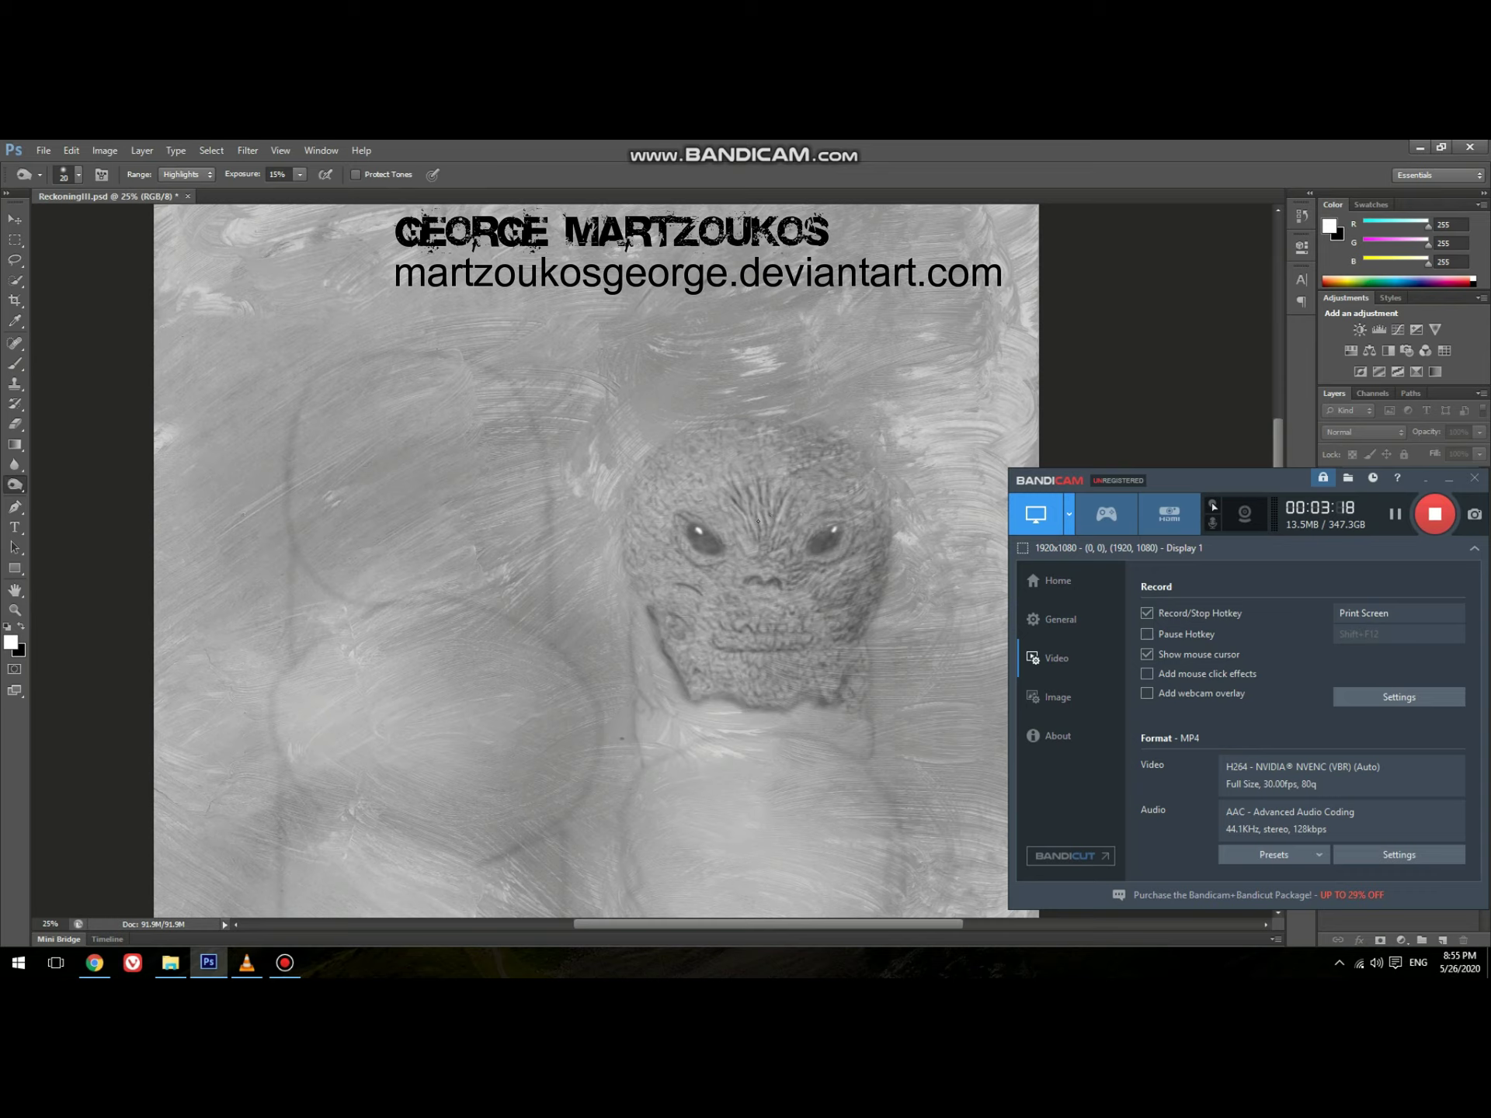
Step: Refine the alien's brow and forehead wrinkles with the Burn tool and save the document
key("bracketleft")
key("bracketright")
key("bracketleft")
key("bracketright")
key("bracketright")
key("bracketleft")
key("bracketright")
key("ctrl+s")
Step: Burn wrinkles between the alien's left eye and nose with a brush of about 15 px, and save the document
key("bracketleft")
left_click(737, 558)
key("b")
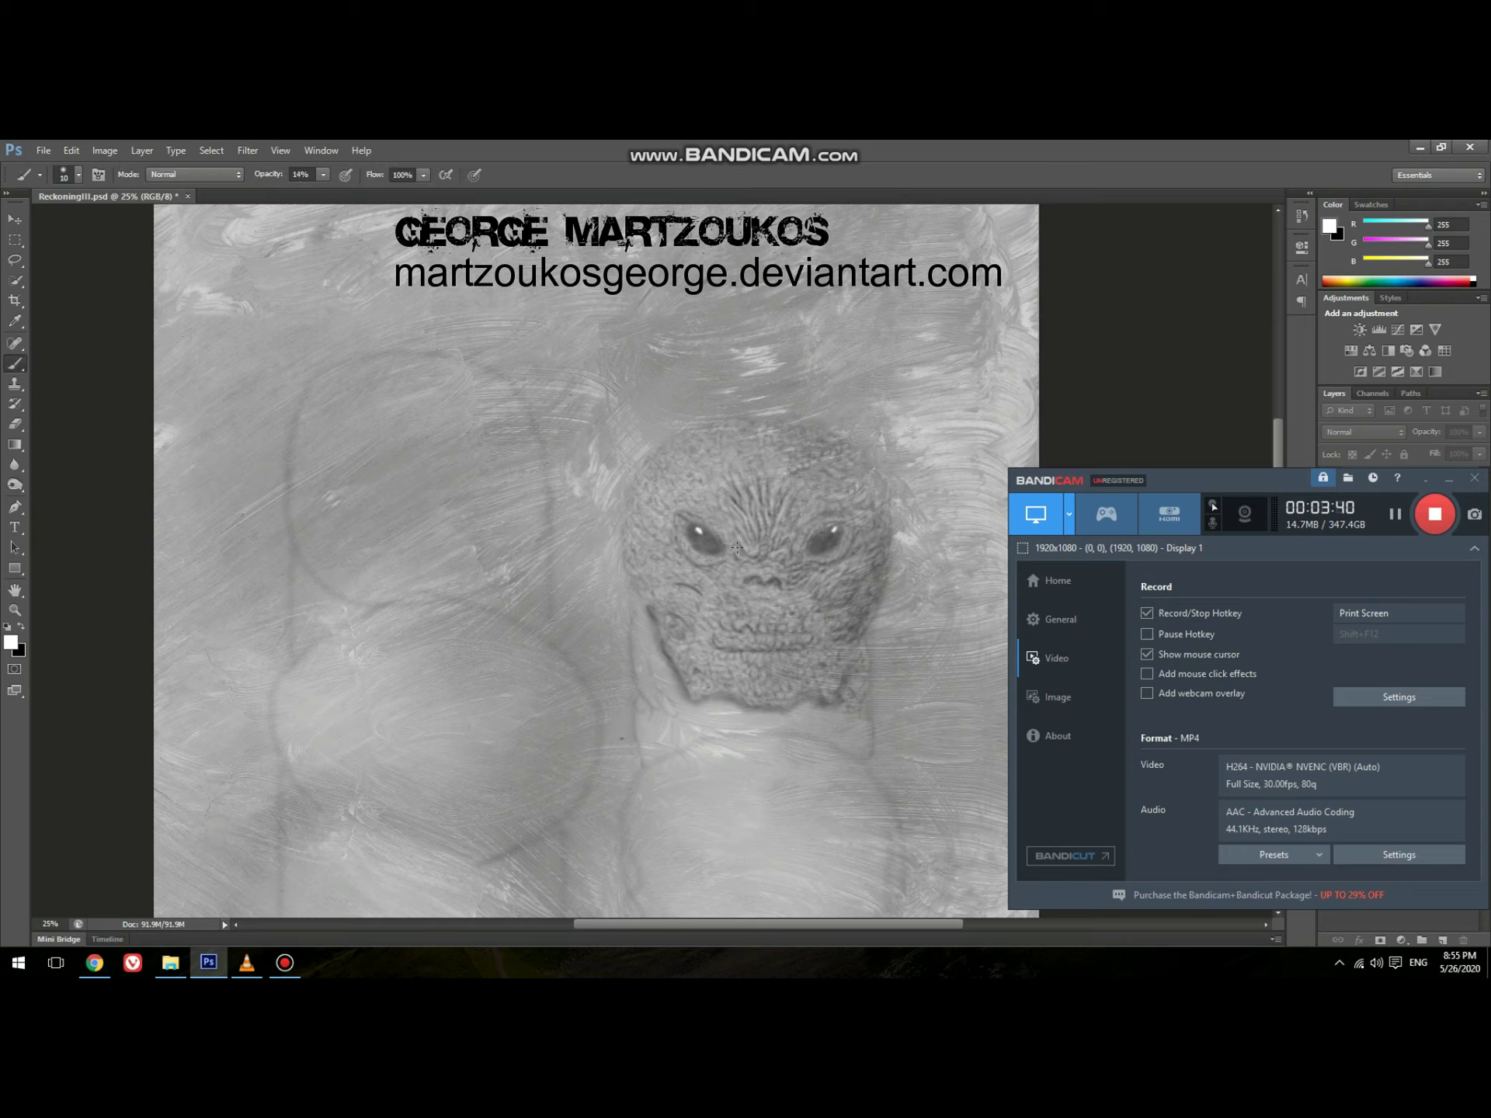
key("o")
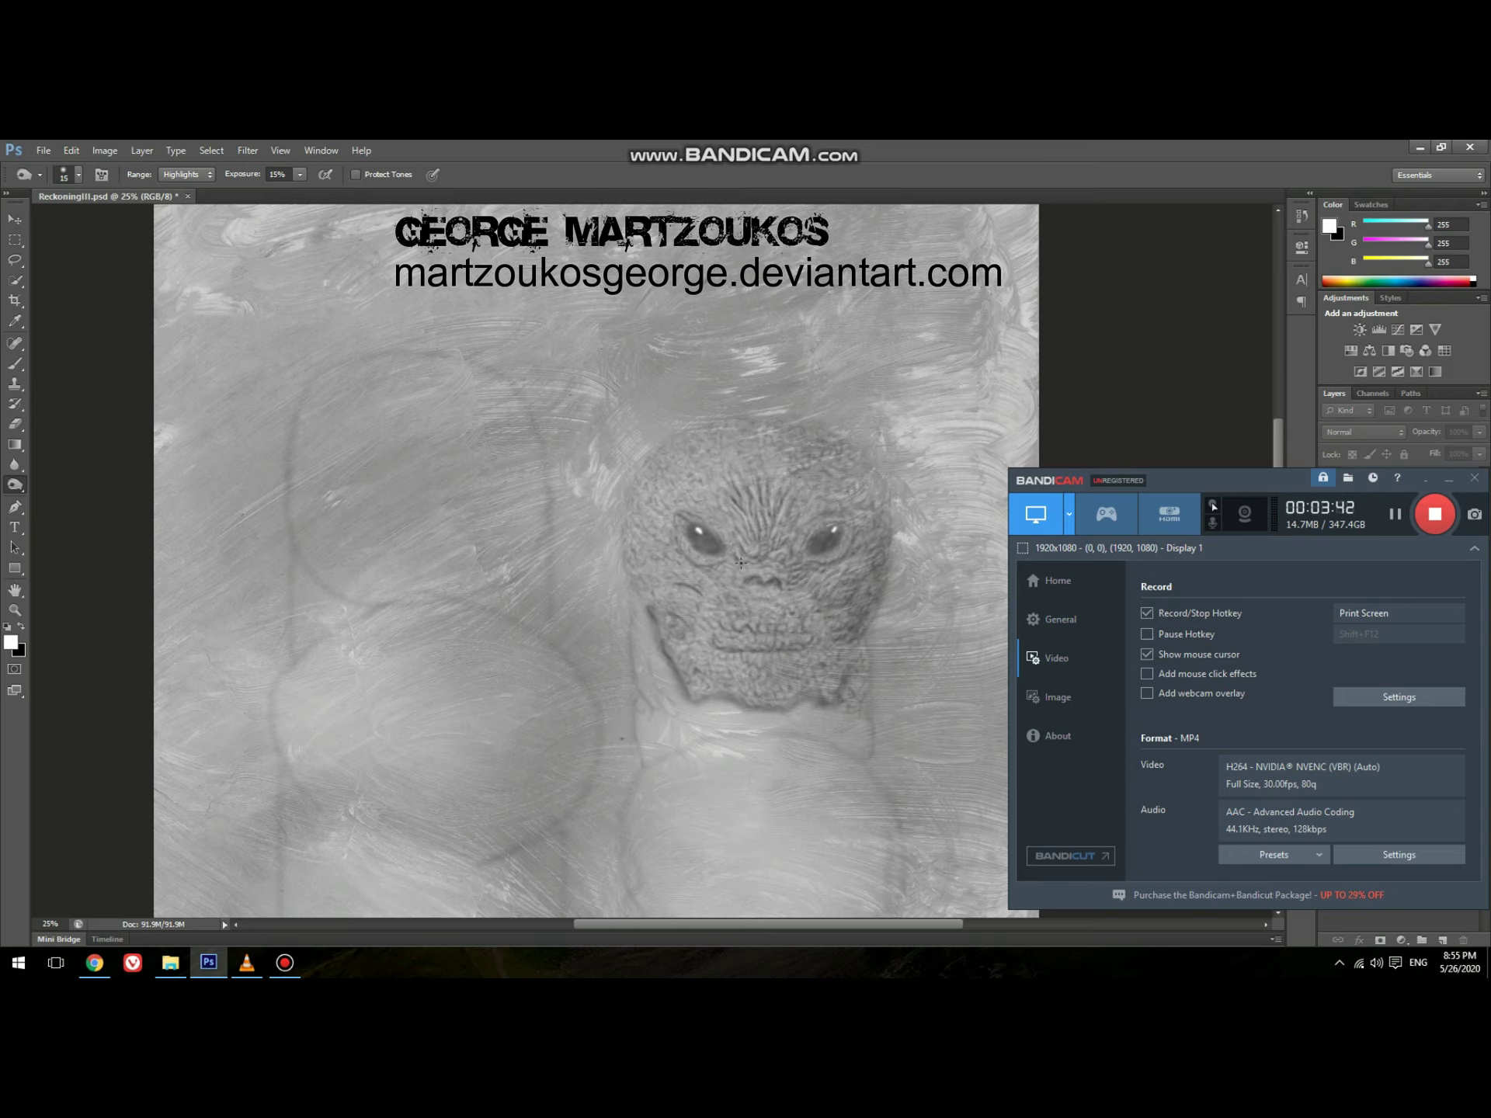
key("bracketleft")
key("bracketright")
key("bracketleft")
key("bracketright")
key("bracketleft")
key("bracketleft")
key("bracketleft")
key("bracketleft")
key("bracketleft")
key("bracketright")
key("bracketleft")
key("ctrl+s")
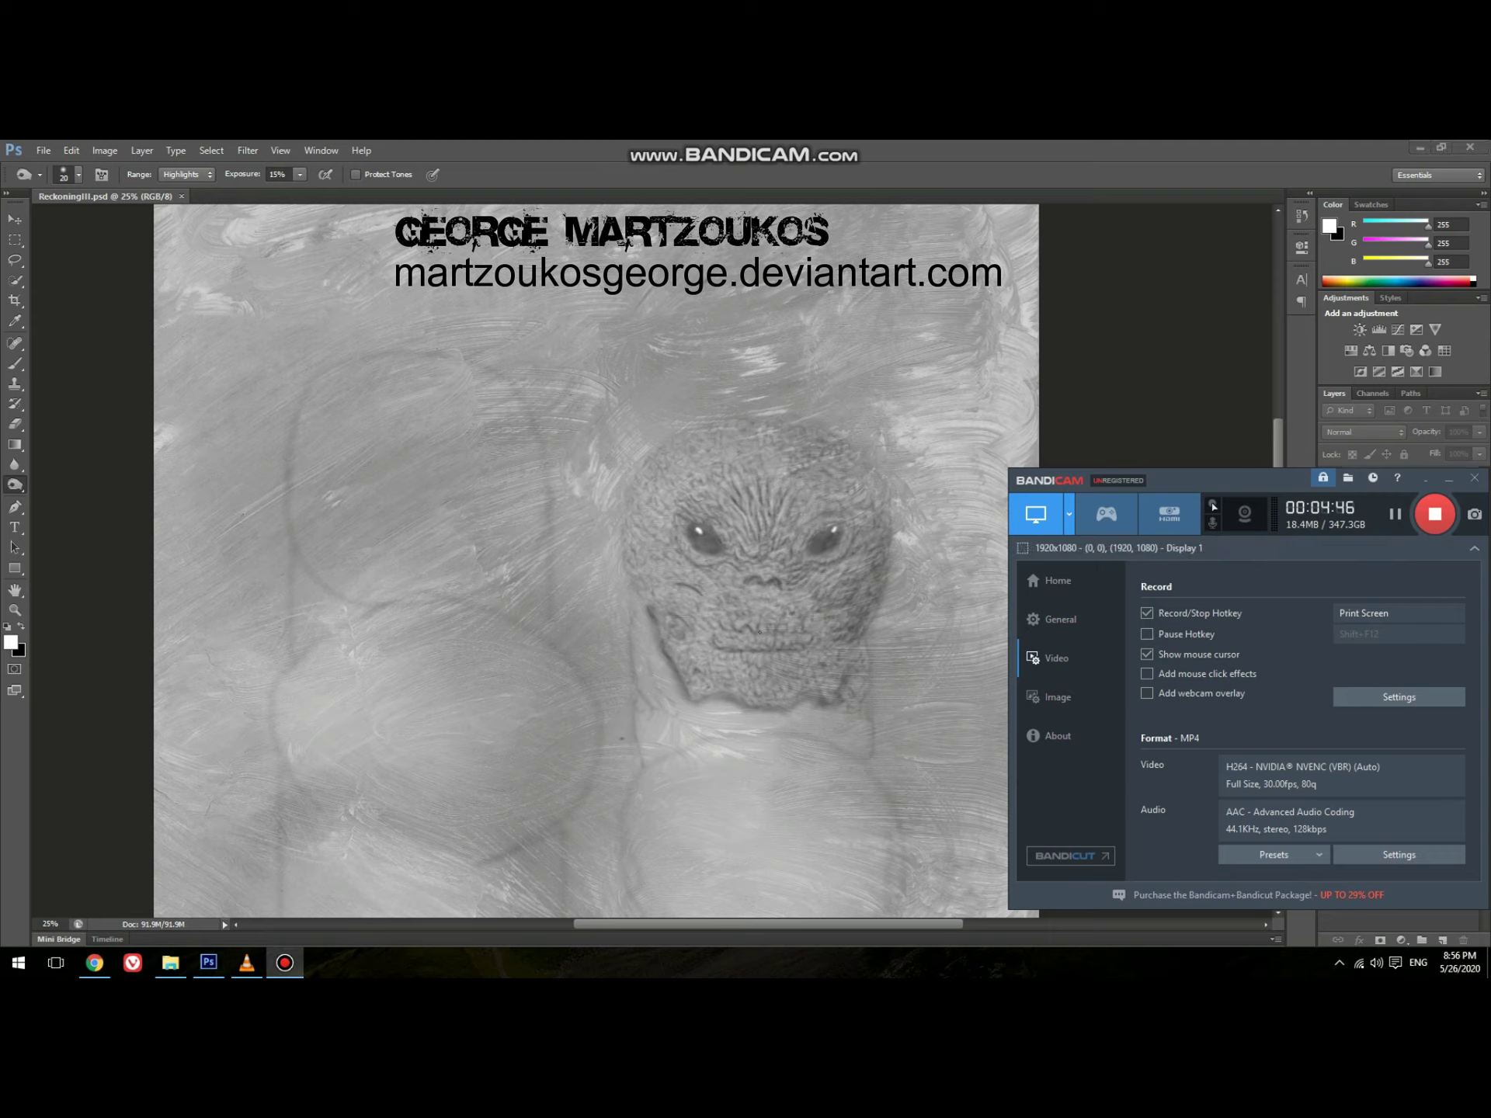
Step: Burn wrinkle folds around the alien's nose and mouth with a 15 px brush, and save the document
left_click(803, 601)
key("bracketleft")
left_click(803, 601)
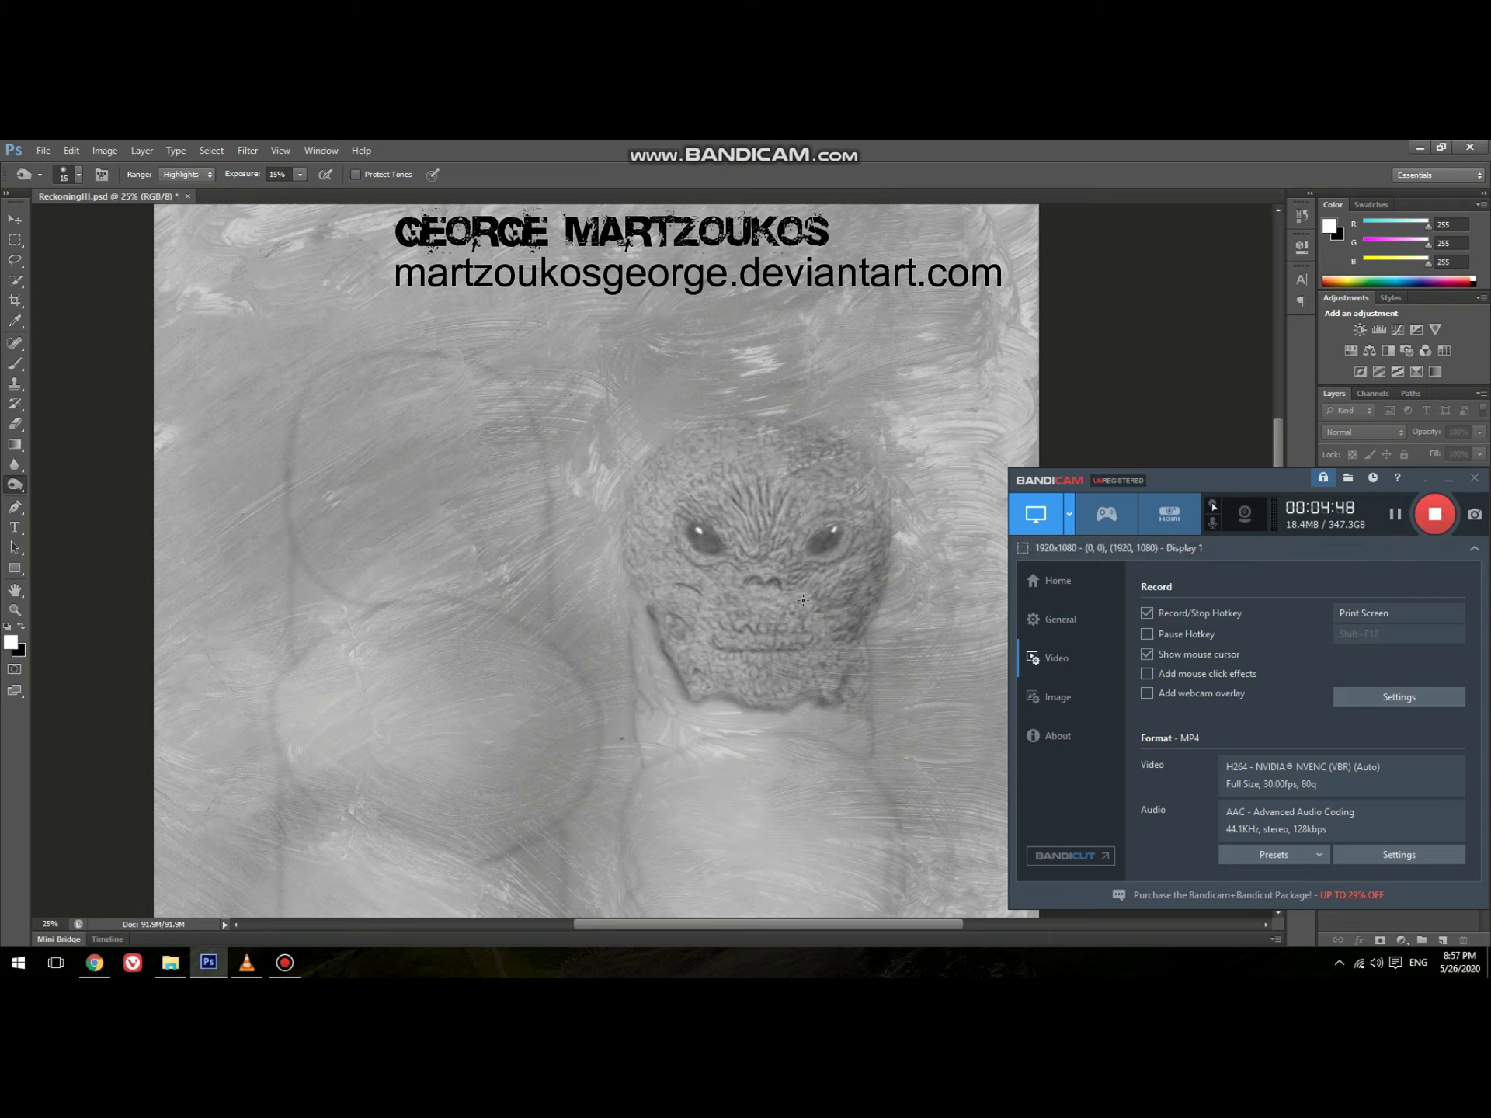
key("bracketright")
key("bracketright")
key("bracketright")
key("bracketleft")
key("bracketleft")
key("bracketright")
key("bracketleft")
key("bracketleft")
key("bracketright")
key("bracketleft")
key("bracketright")
key("bracketleft")
key("bracketright")
key("bracketleft")
key("bracketleft")
key("bracketright")
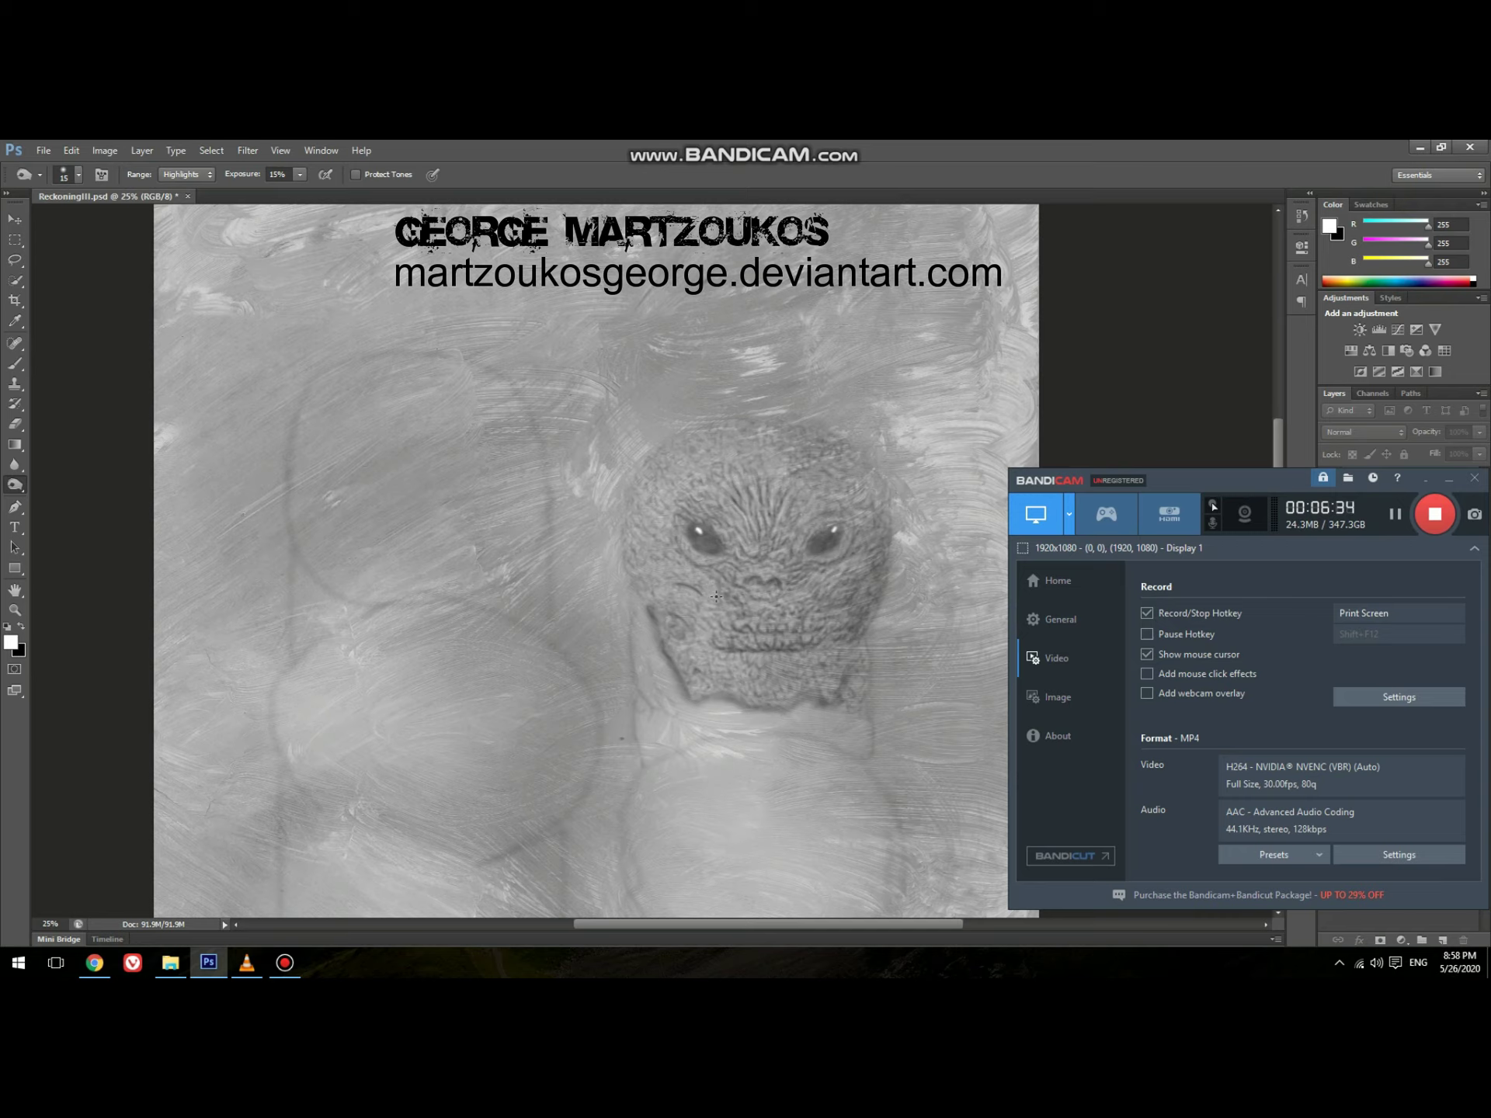
key("ctrl+s")
Step: Burn wrinkle texture into the alien's left cheek with a brush of 15 to 20 px
left_click(701, 588)
key("bracketleft")
key("bracketright")
left_click(1394, 516)
key("bracketleft")
key("bracketright")
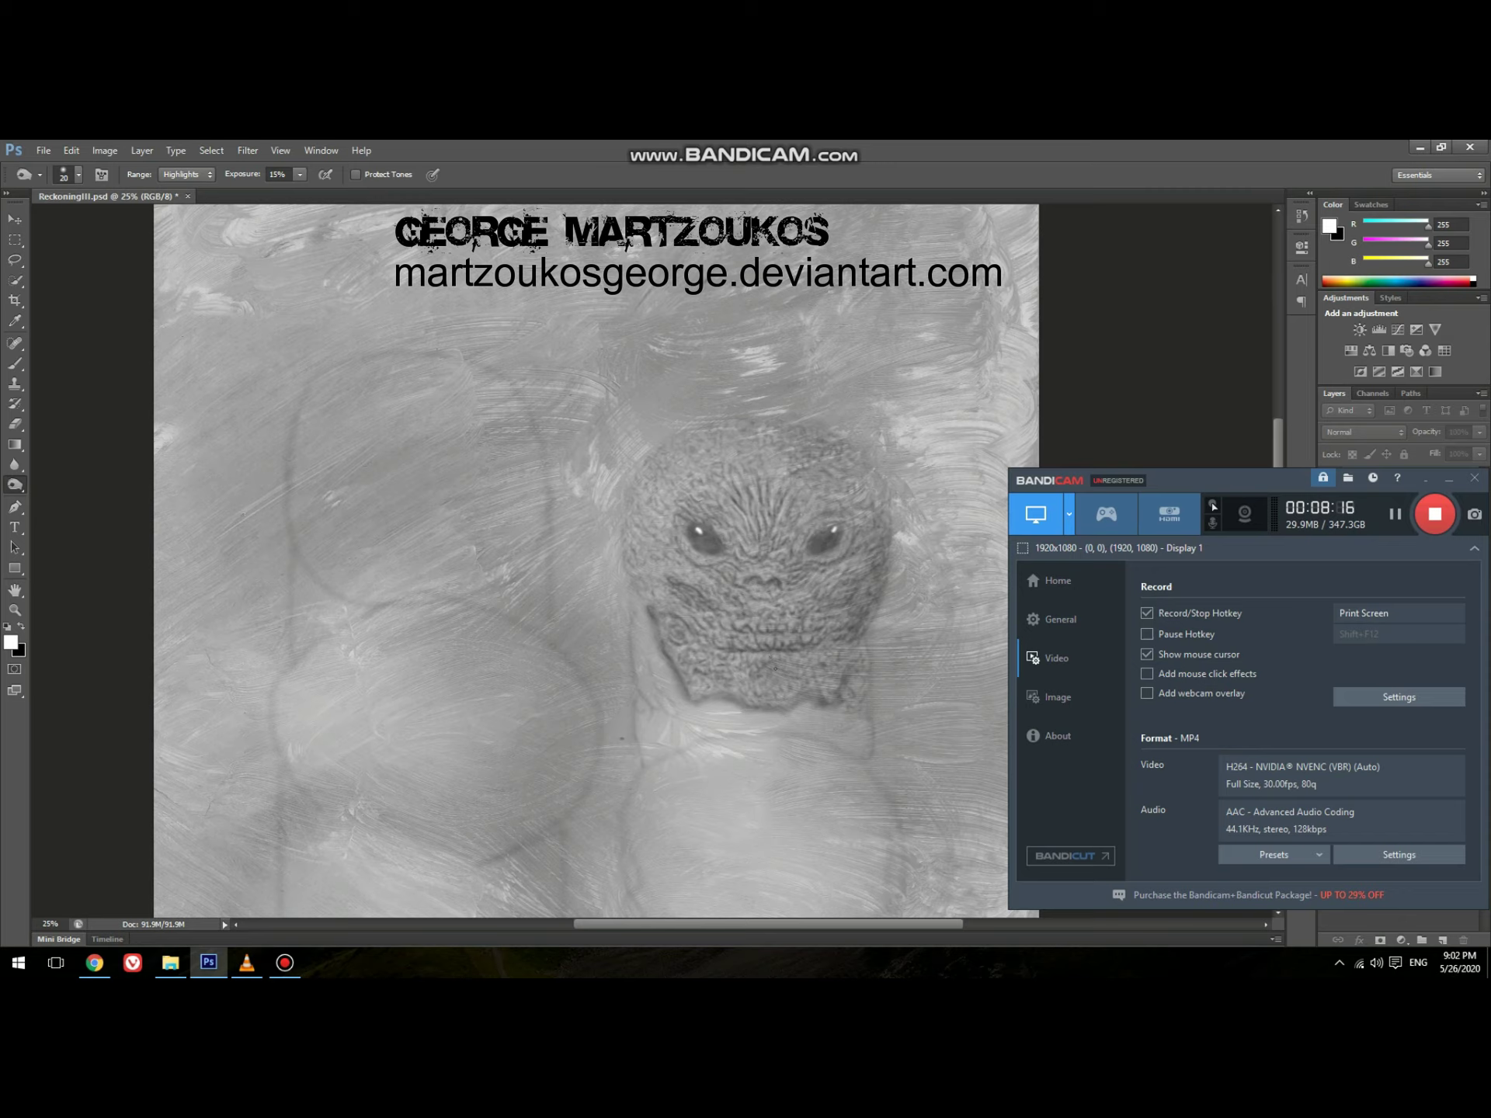
Step: Add further wrinkle texture to the alien's face with the Burn tool, varying the small brush size
key("bracketleft")
key("b")
key("o")
key("bracketleft")
key("bracketright")
key("bracketright")
key("bracketright")
key("bracketleft")
key("bracketright")
key("bracketleft")
key("bracketleft")
key("bracketleft")
key("bracketleft")
key("bracketright")
key("bracketright")
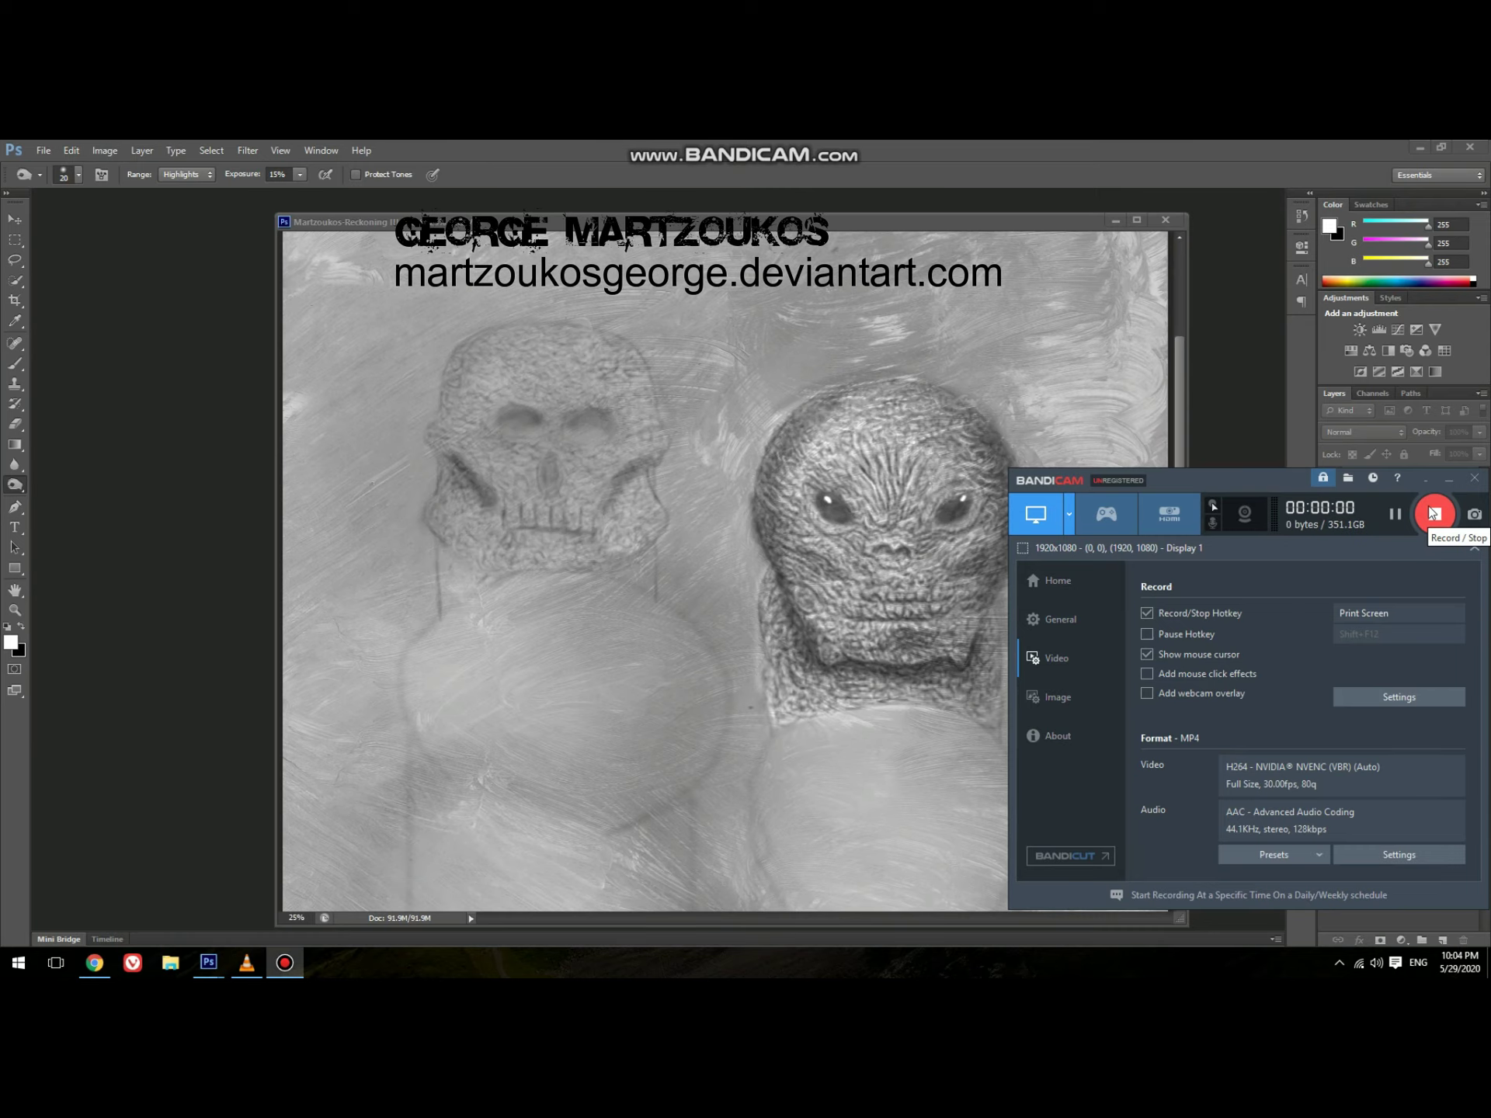
left_click(1433, 513)
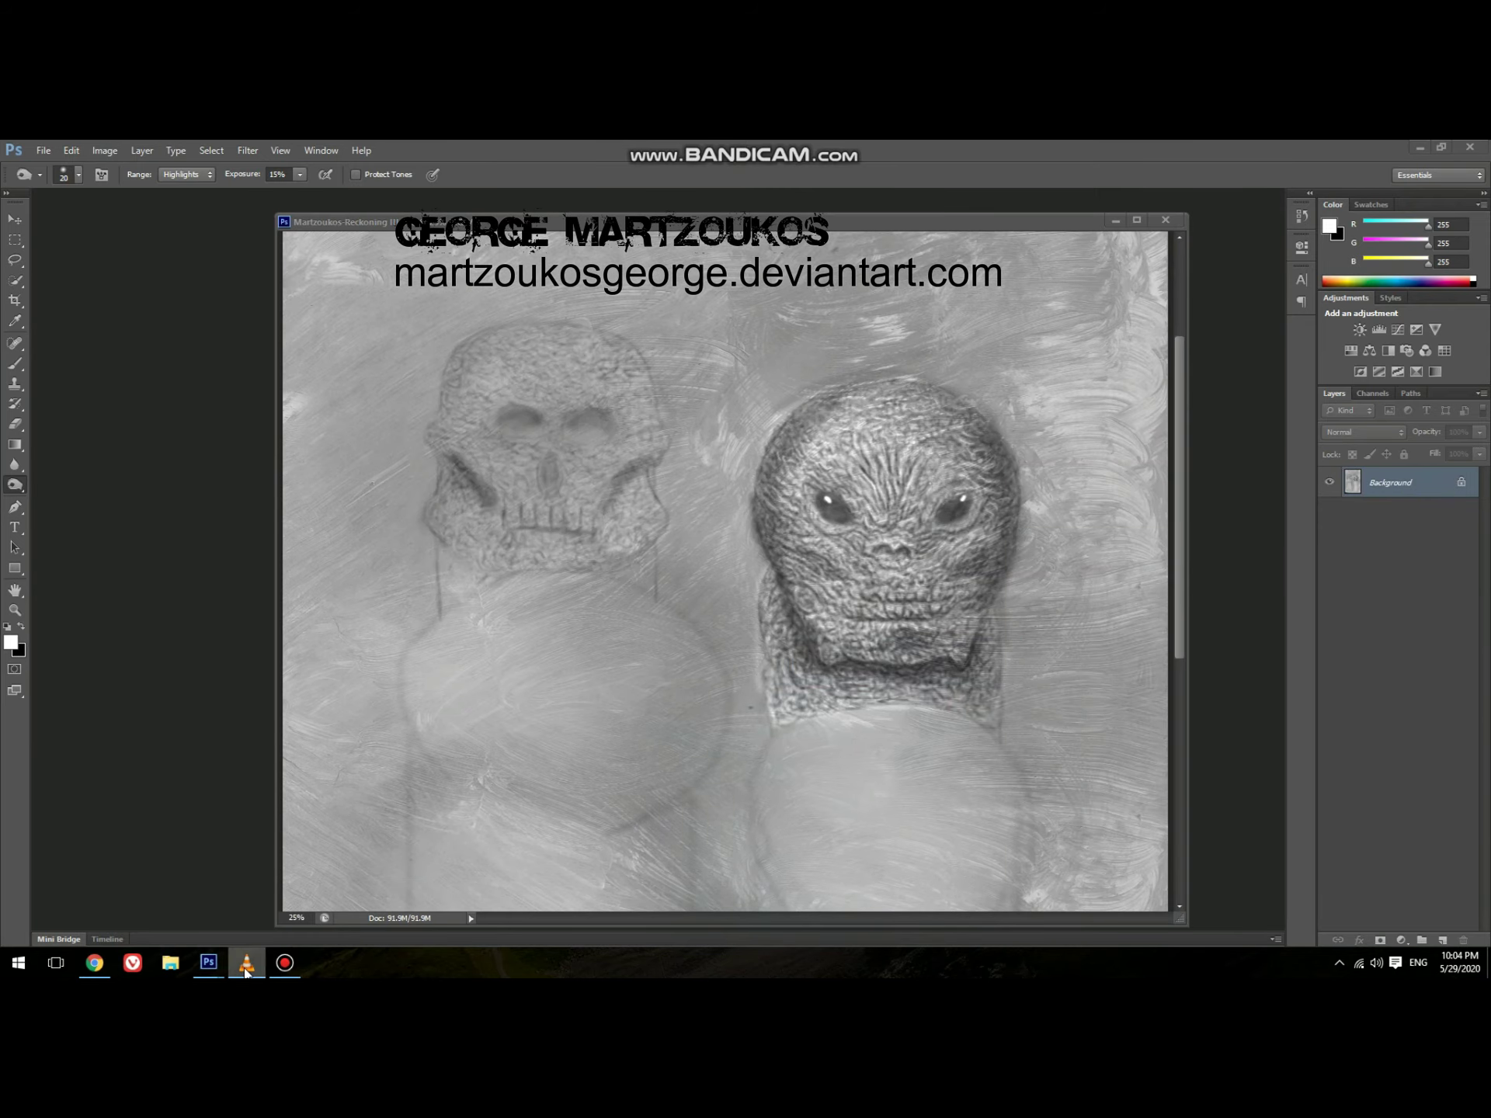
left_click(245, 965)
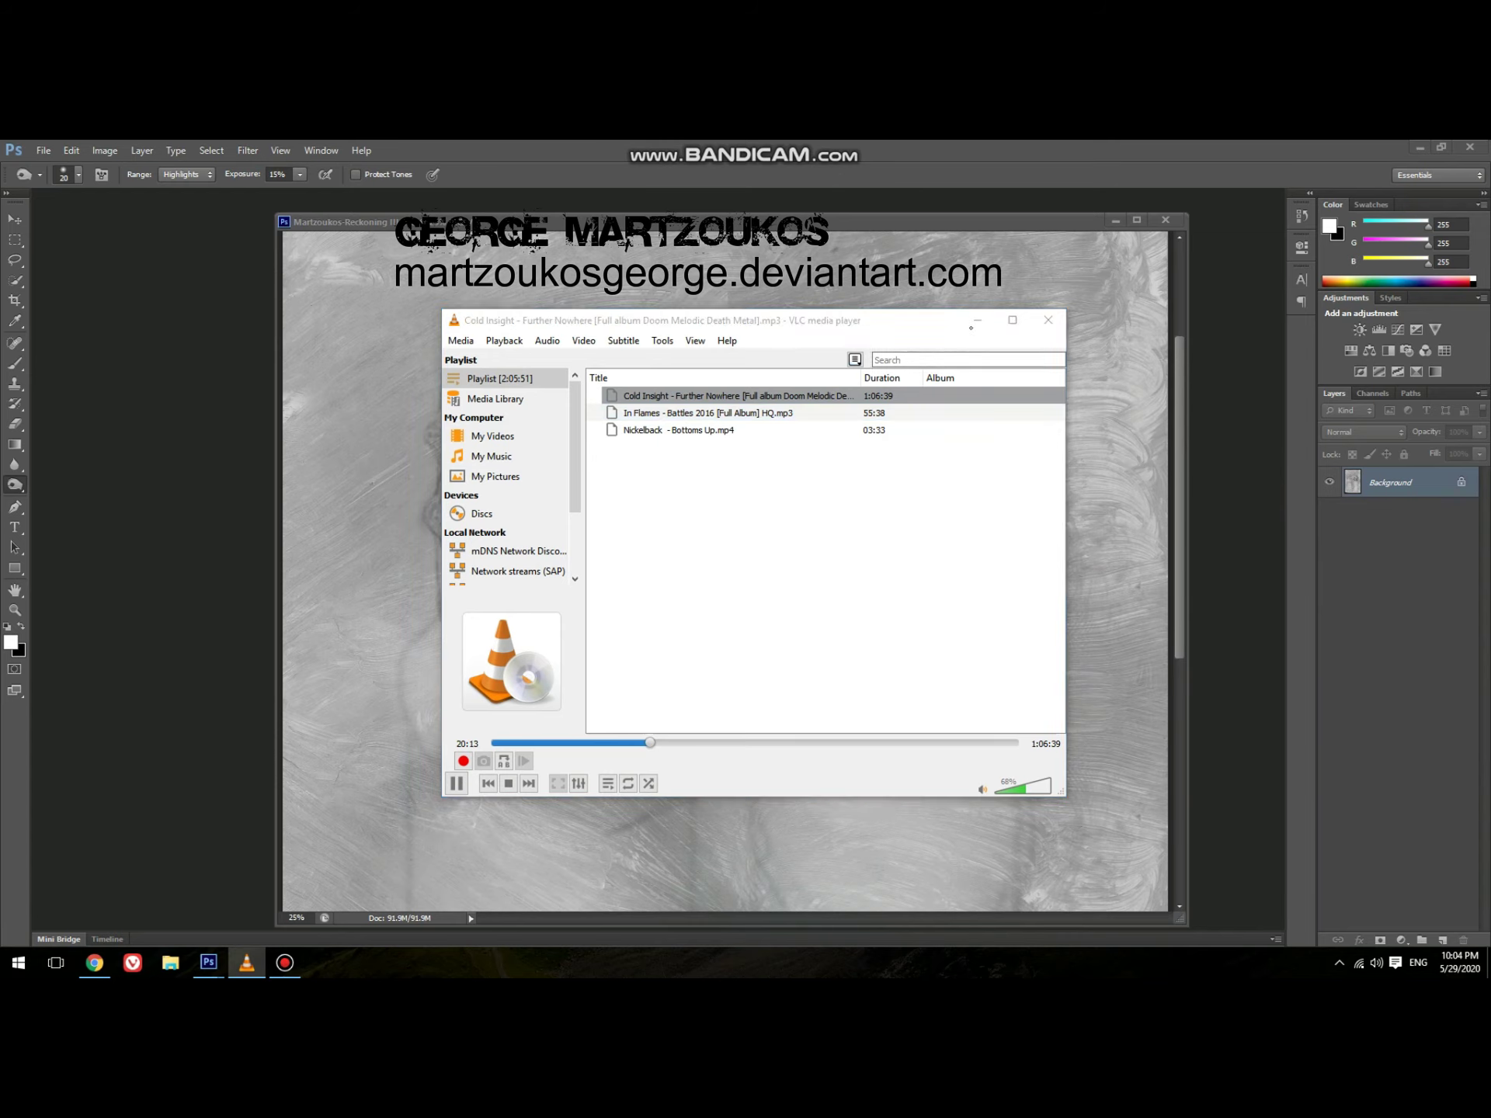
left_click(975, 322)
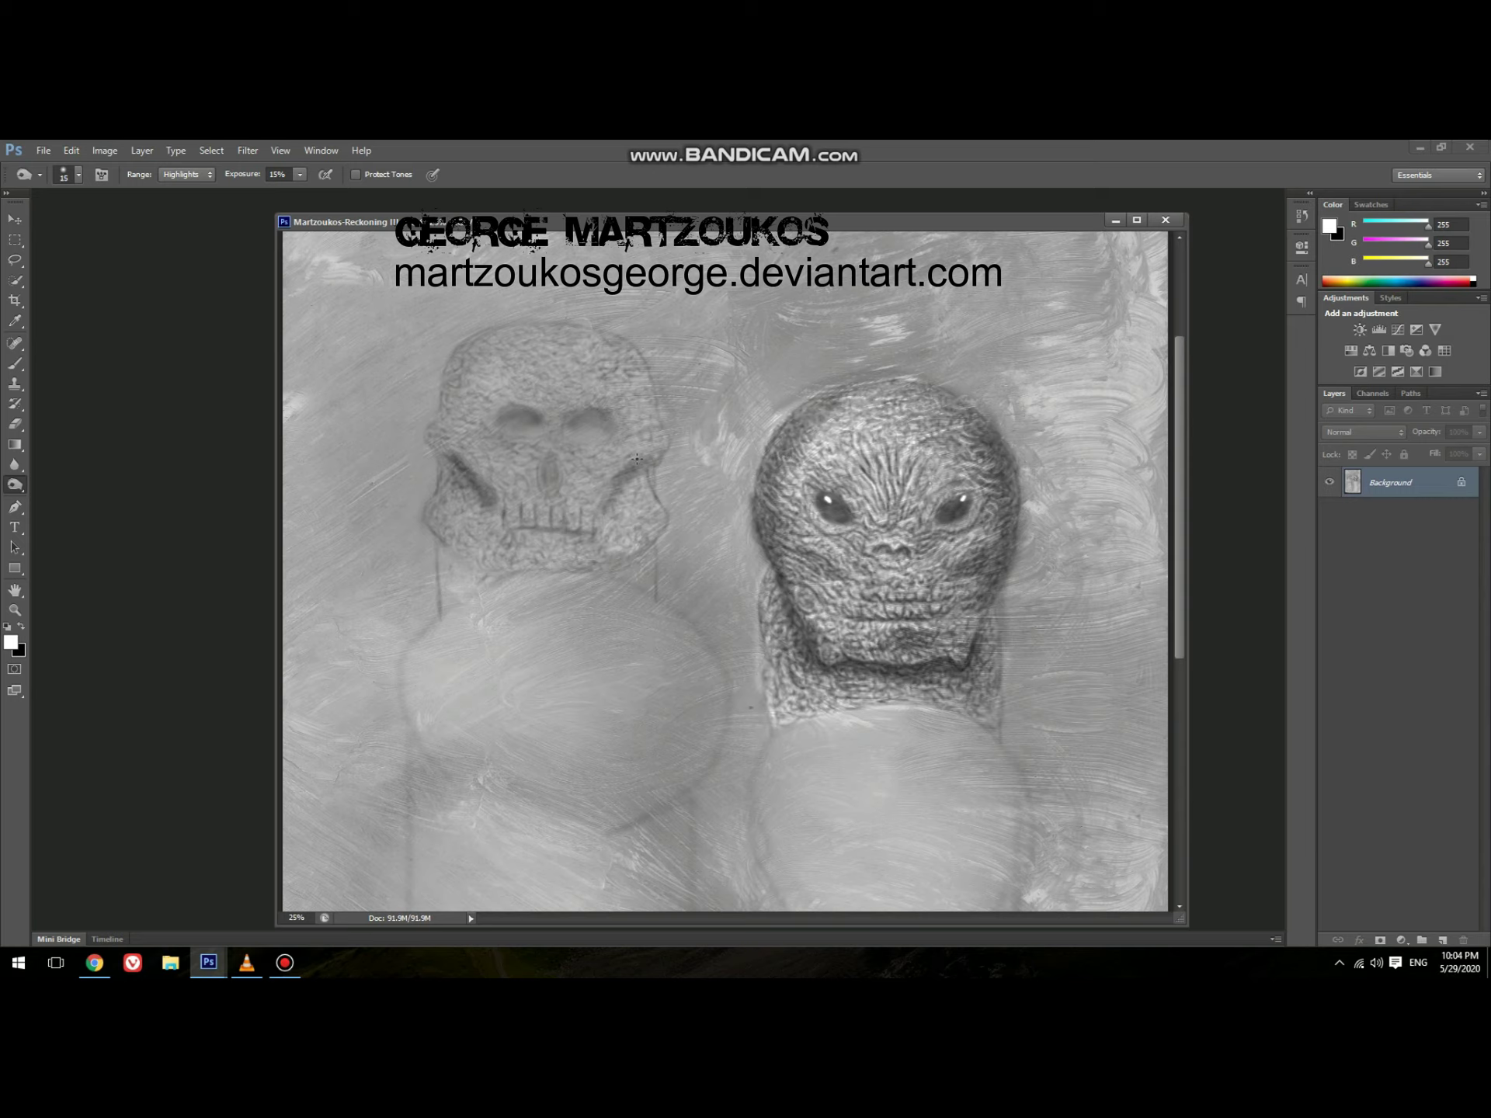
left_click(285, 963)
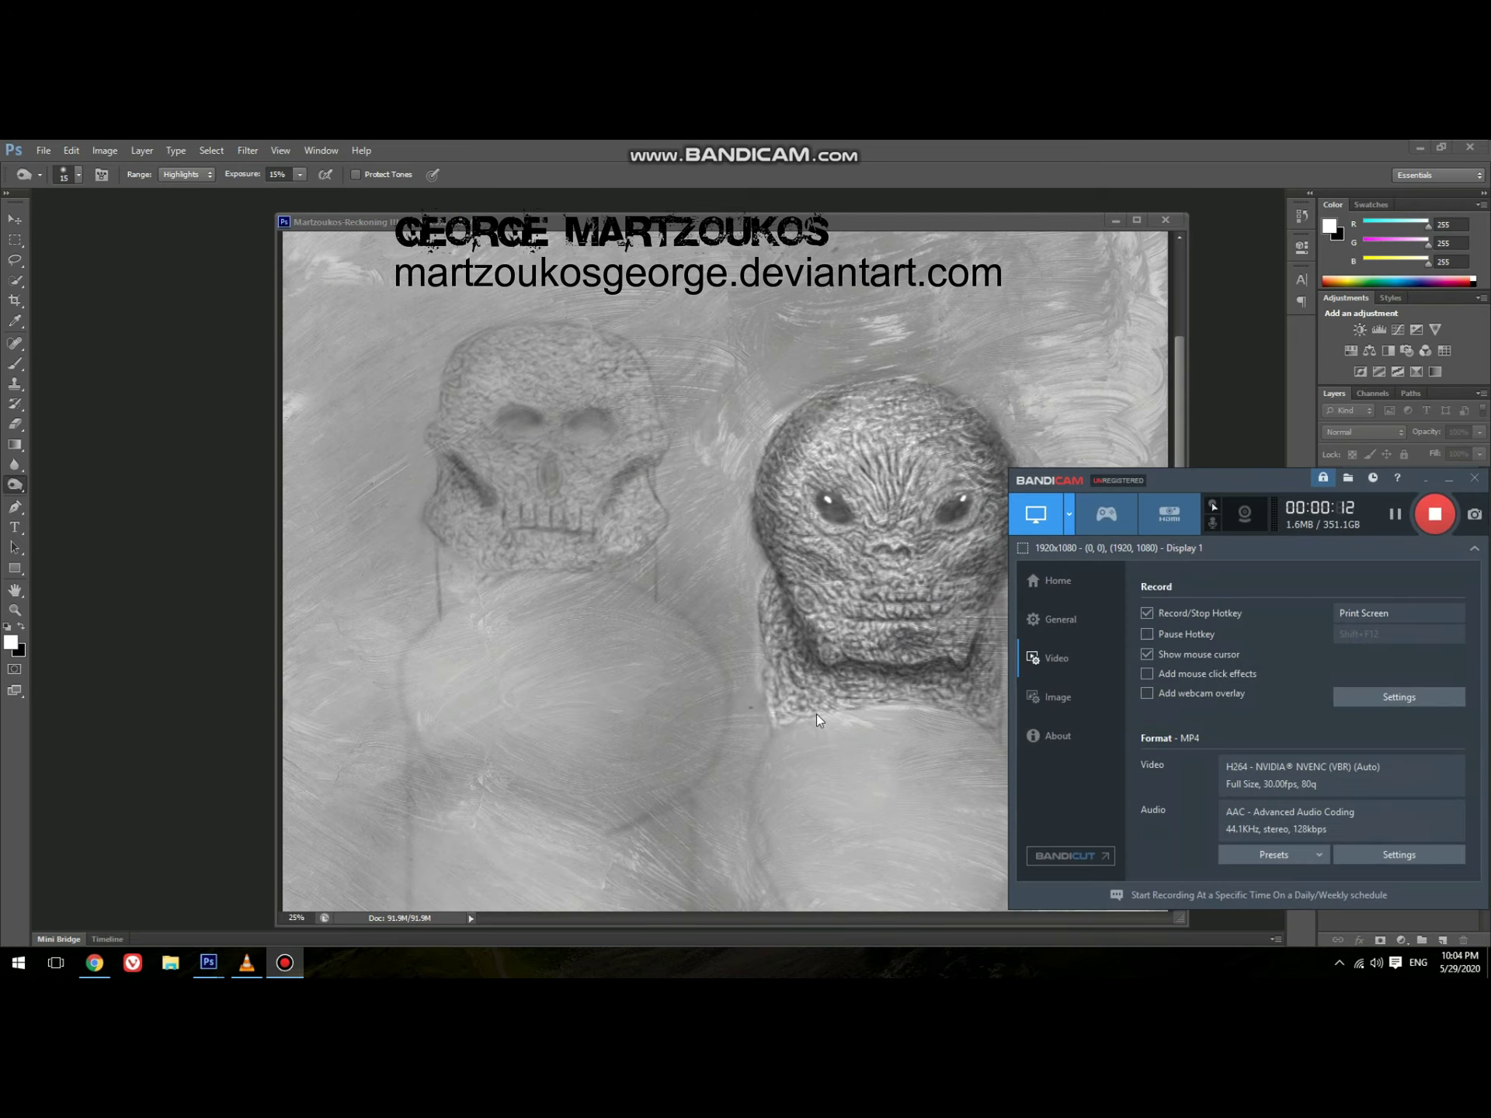
left_click_drag(1218, 471, 1213, 474)
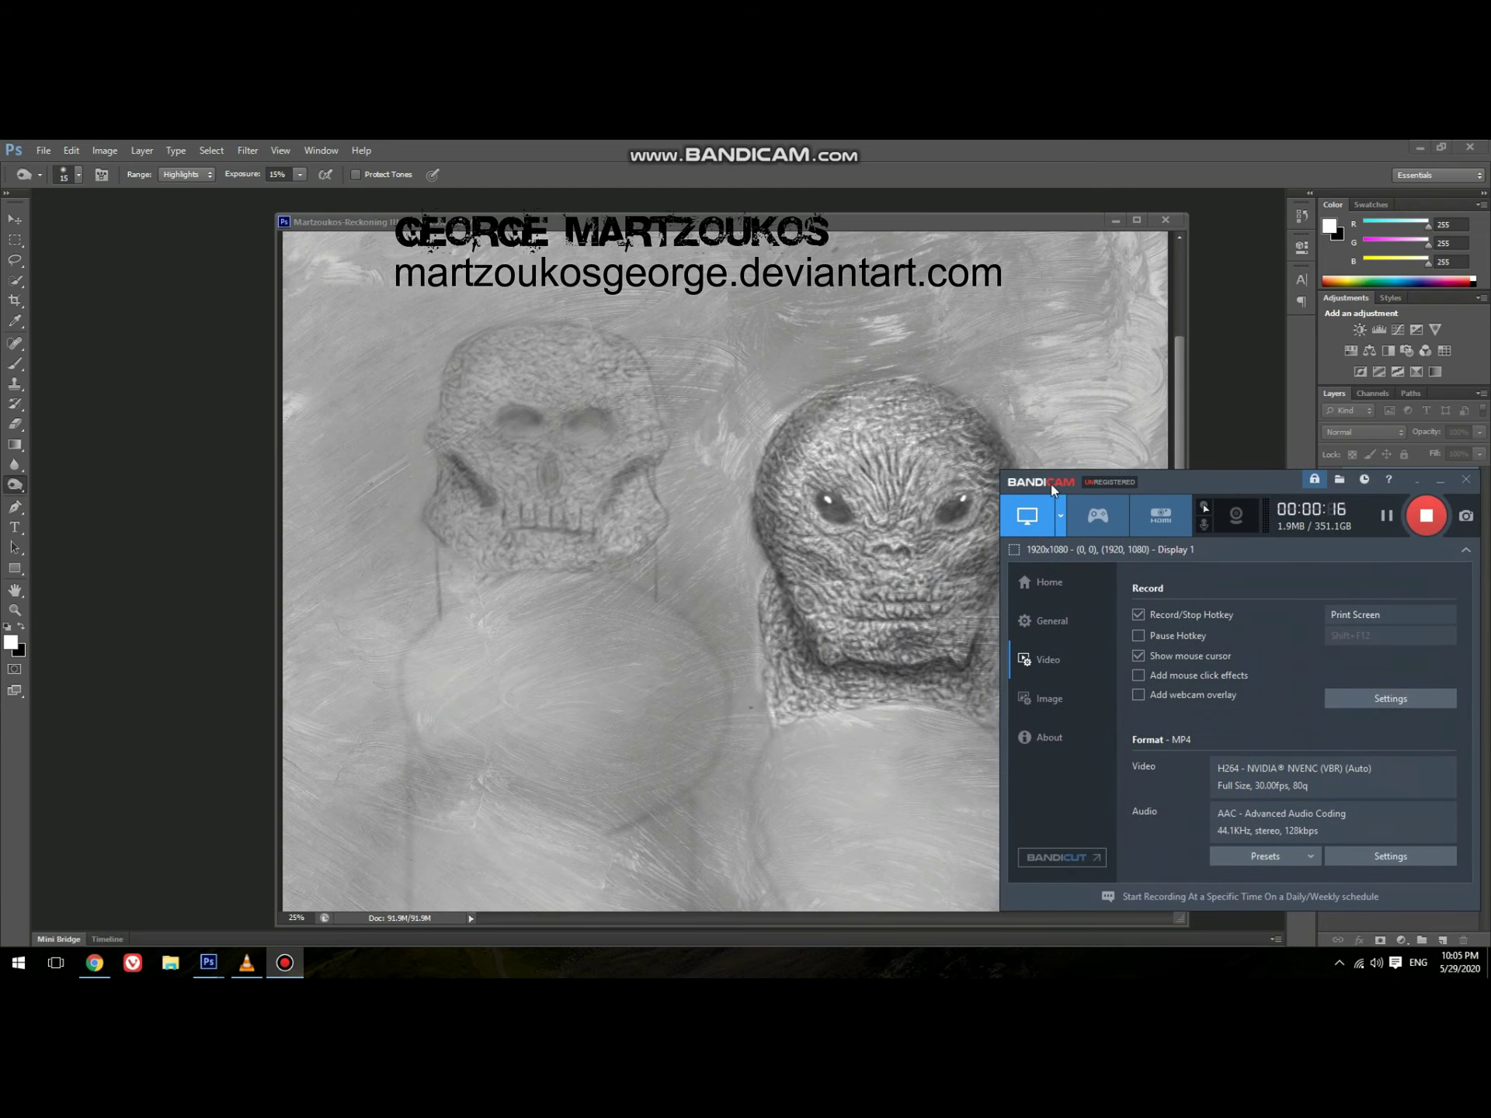
left_click(605, 452)
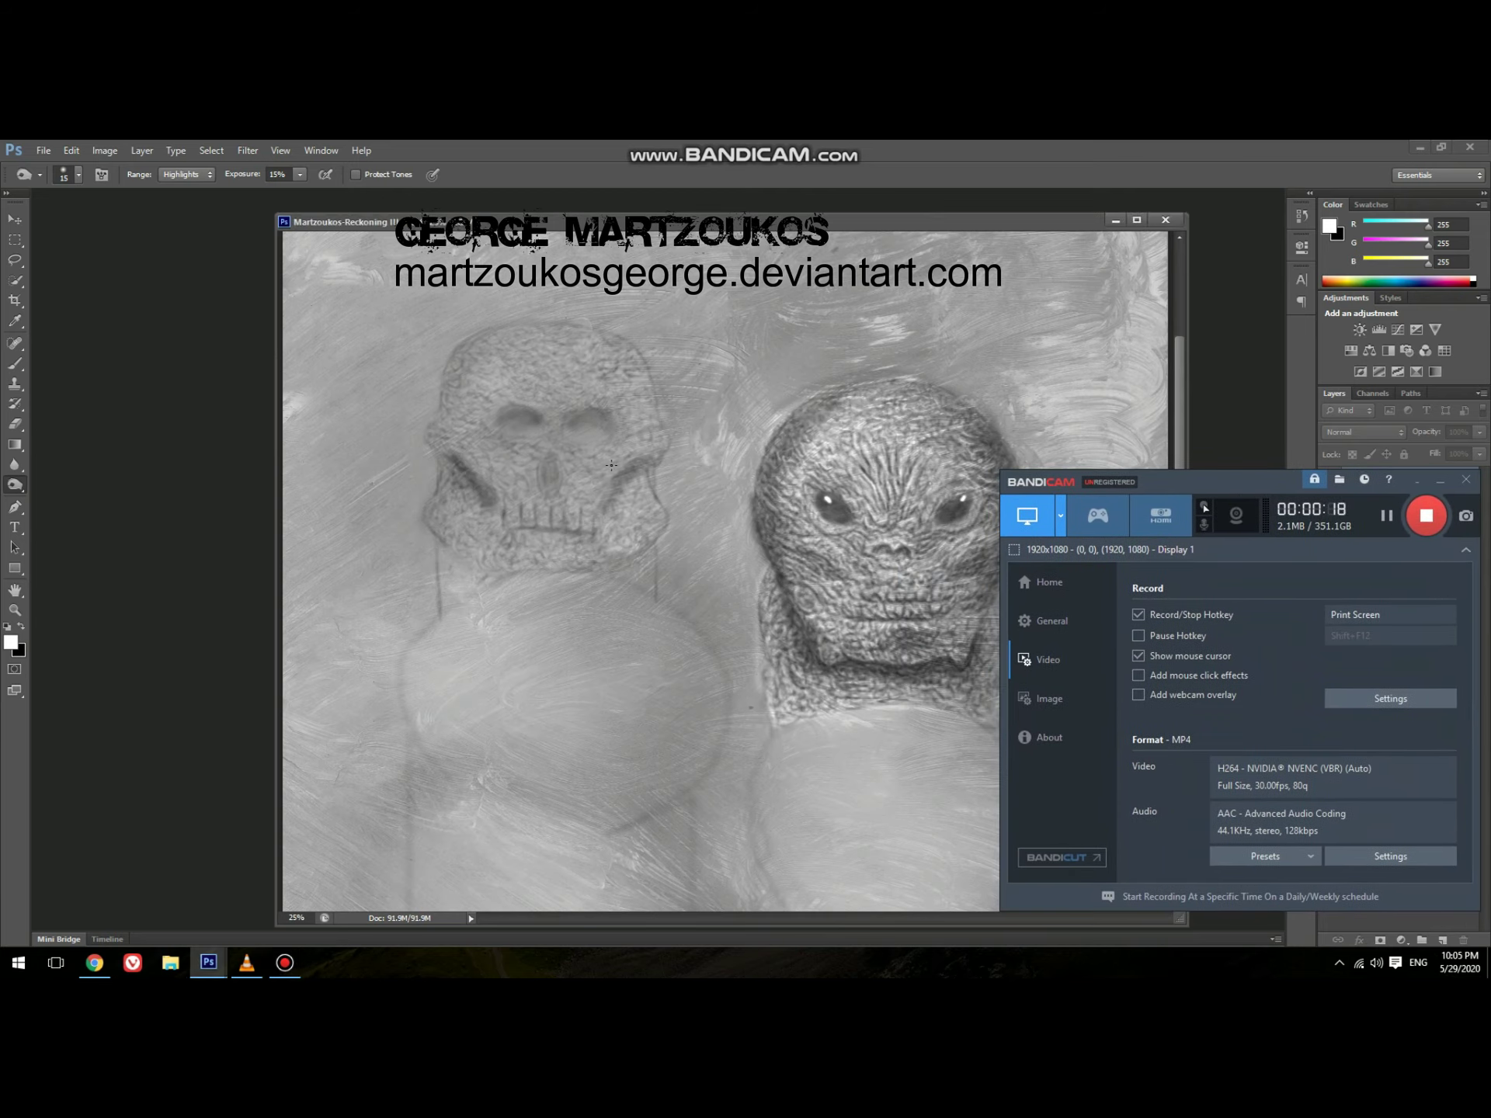
Step: Burn darker texture into the skull's right cheekbone with a small brush at 15% exposure
key("bracketright")
key("bracketleft")
key("bracketright")
key("bracketright")
key("bracketleft")
key("bracketright")
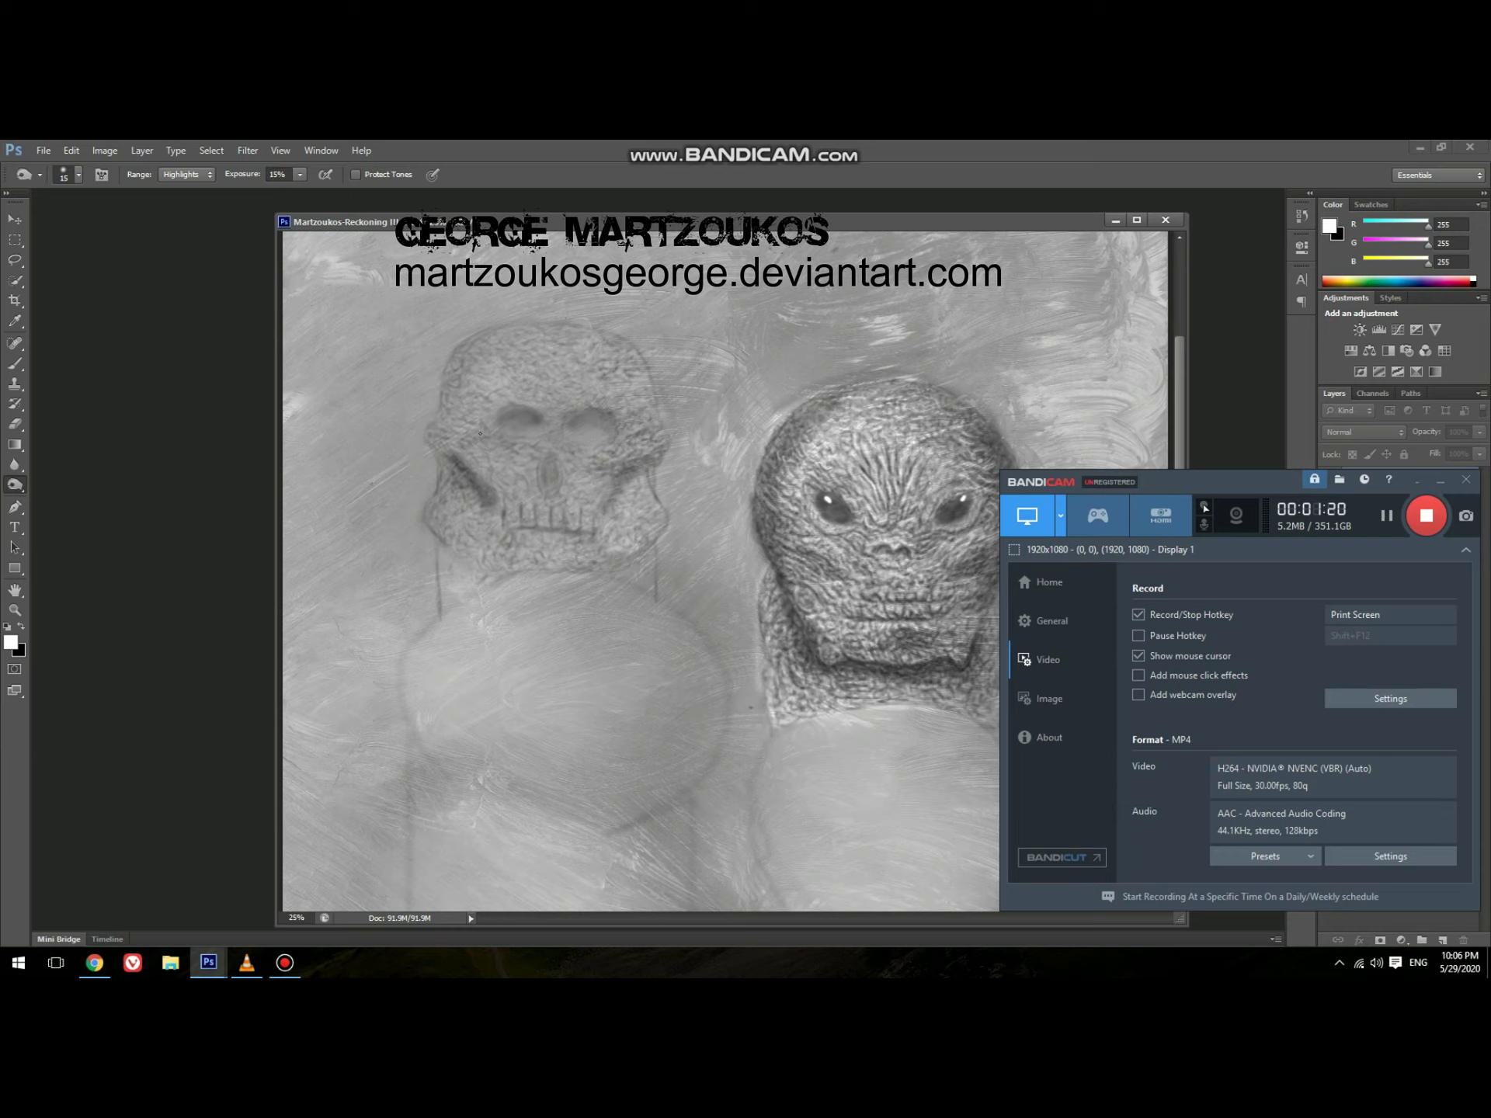
Step: Darken the texture along the skull's left cheekbone with a 15 px Burn brush
key("bracketleft")
key("bracketleft")
key("bracketright")
key("Tab")
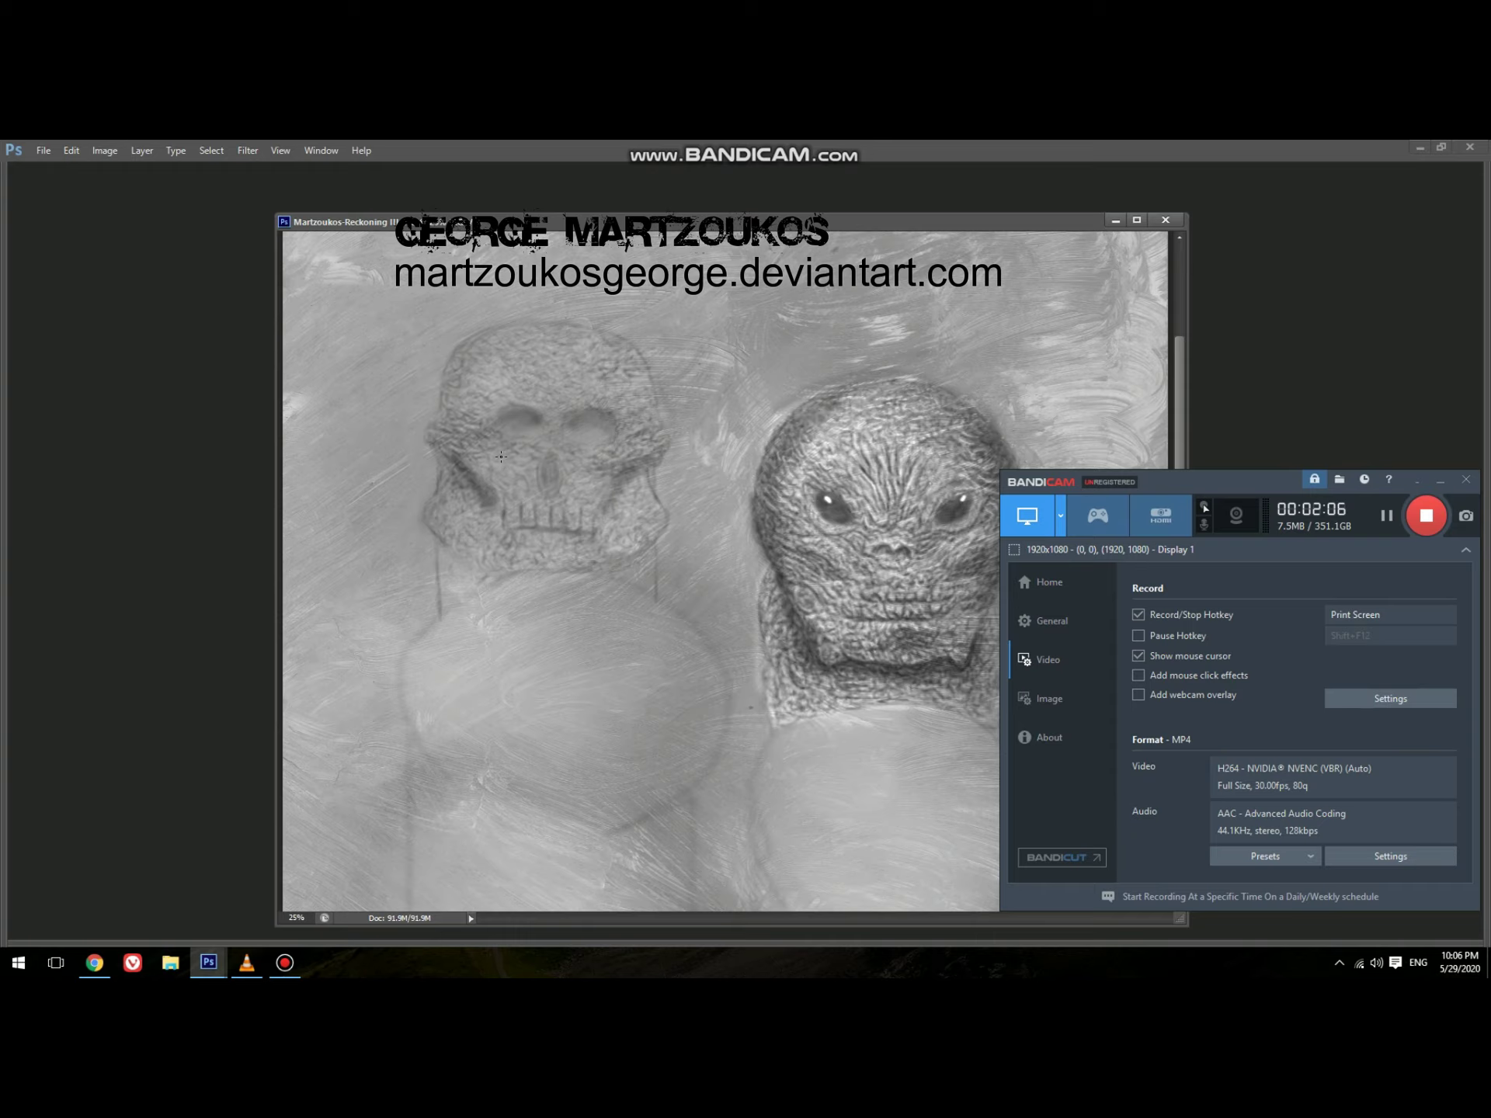
key("F1")
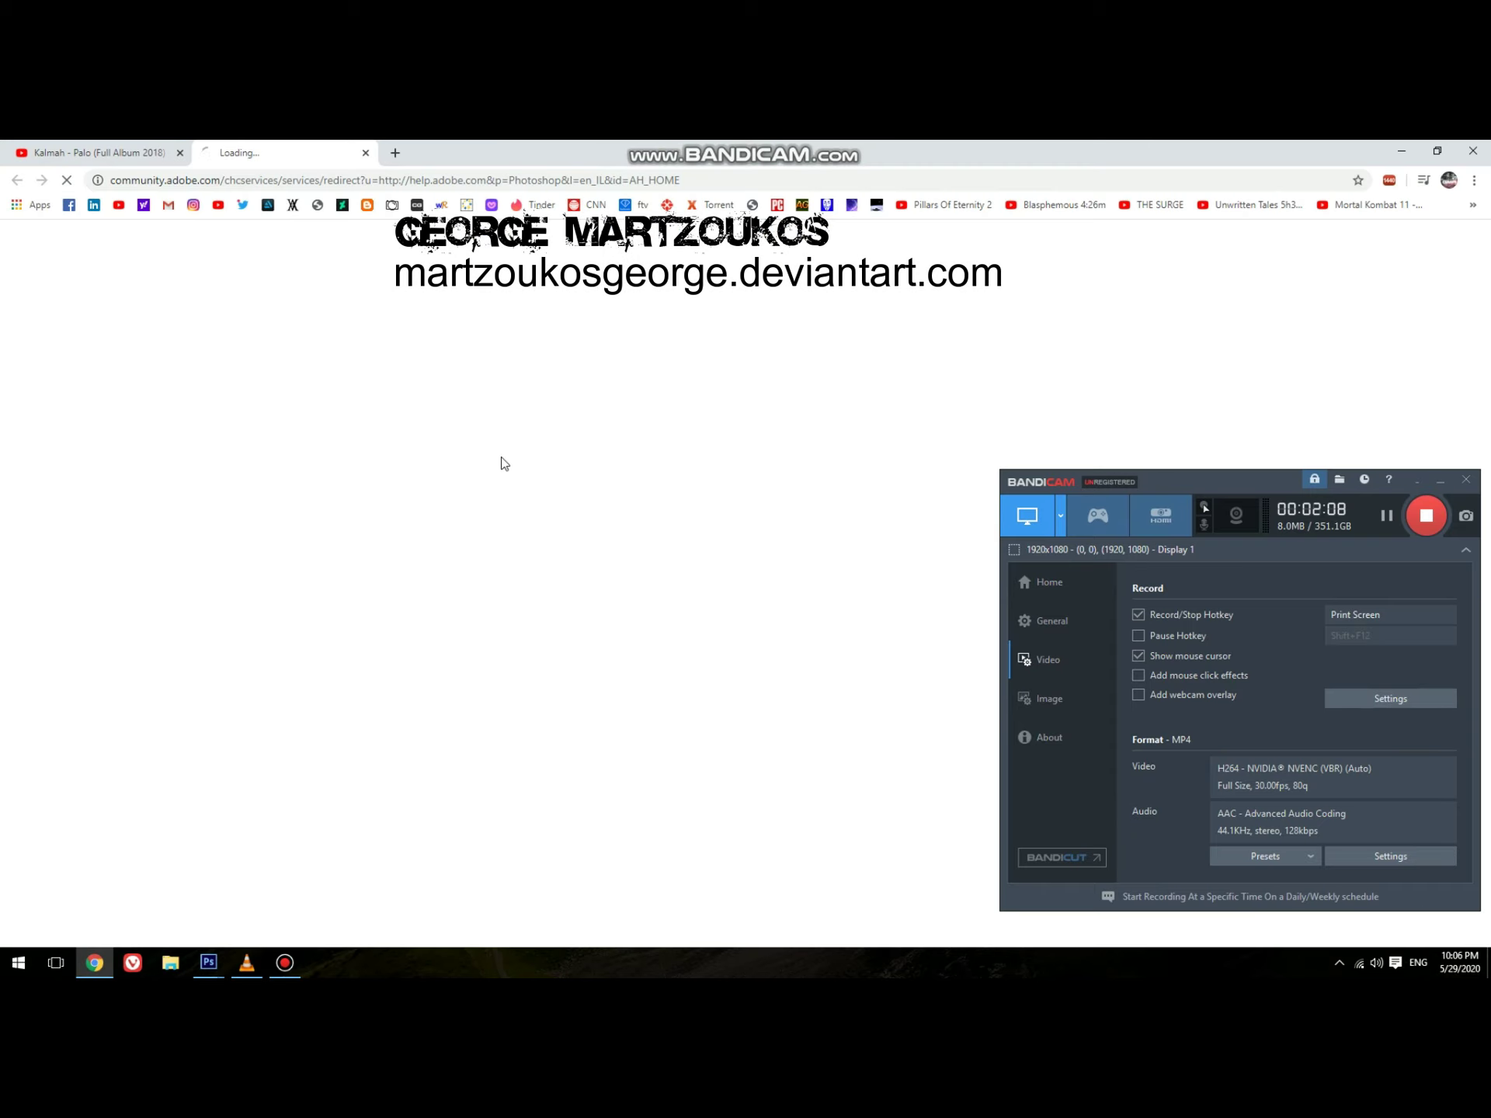
left_click(365, 153)
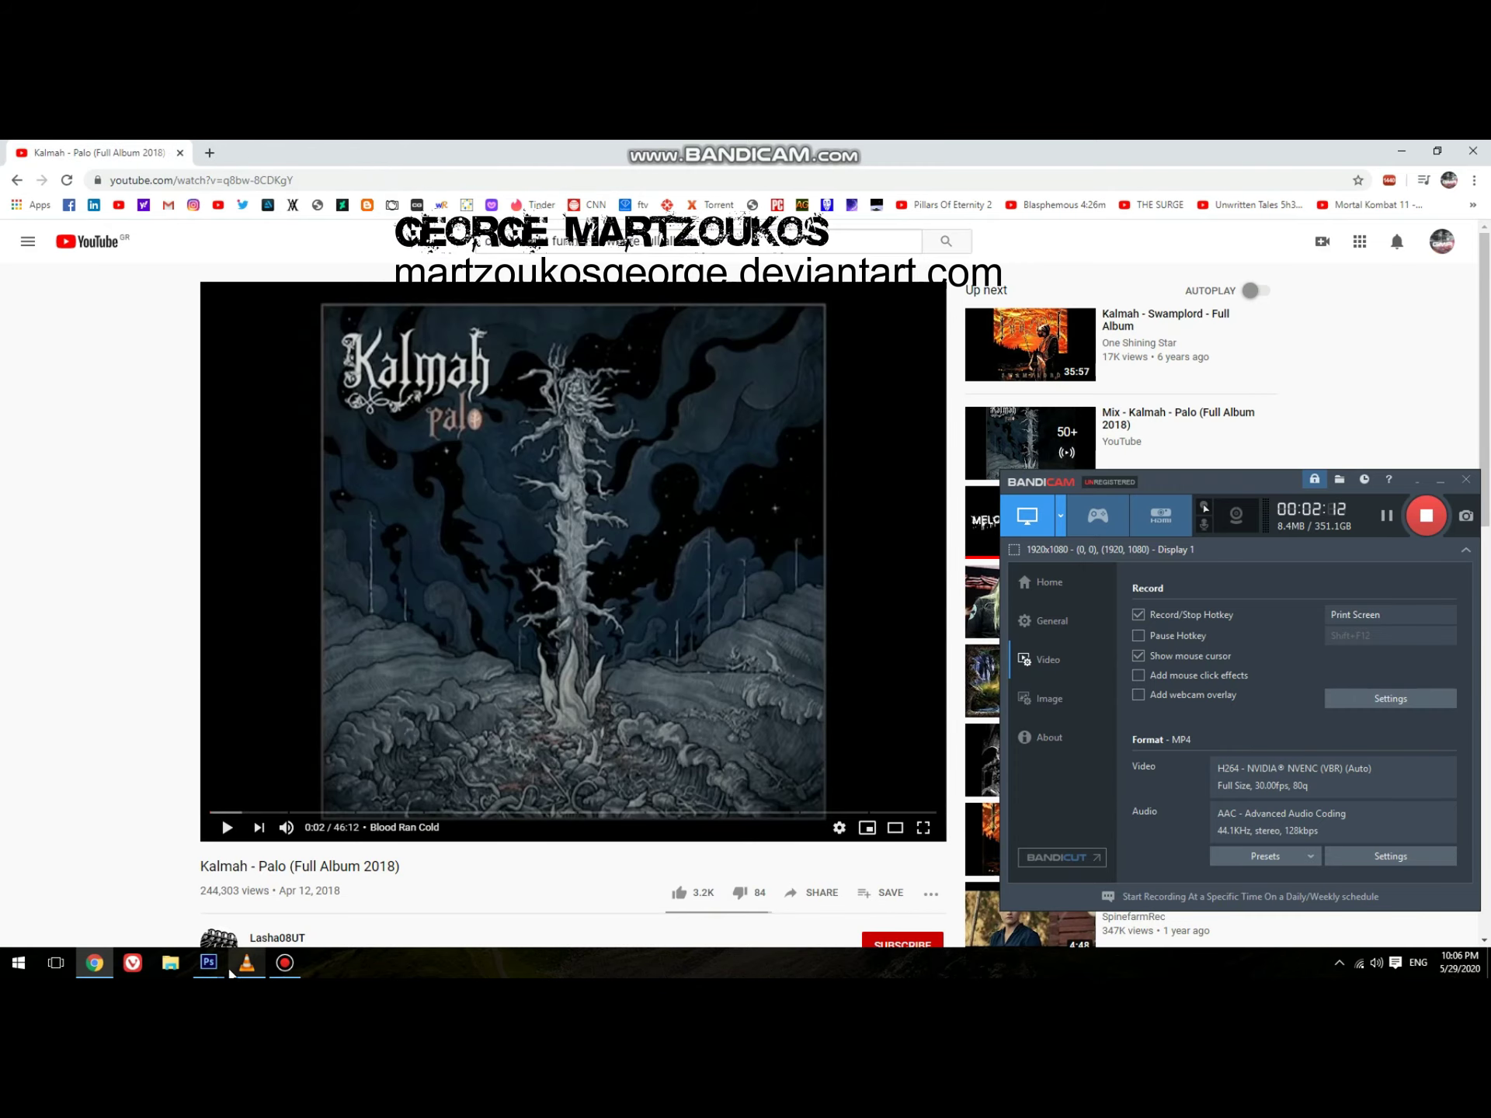
mouse_move(208, 963)
left_click(205, 905)
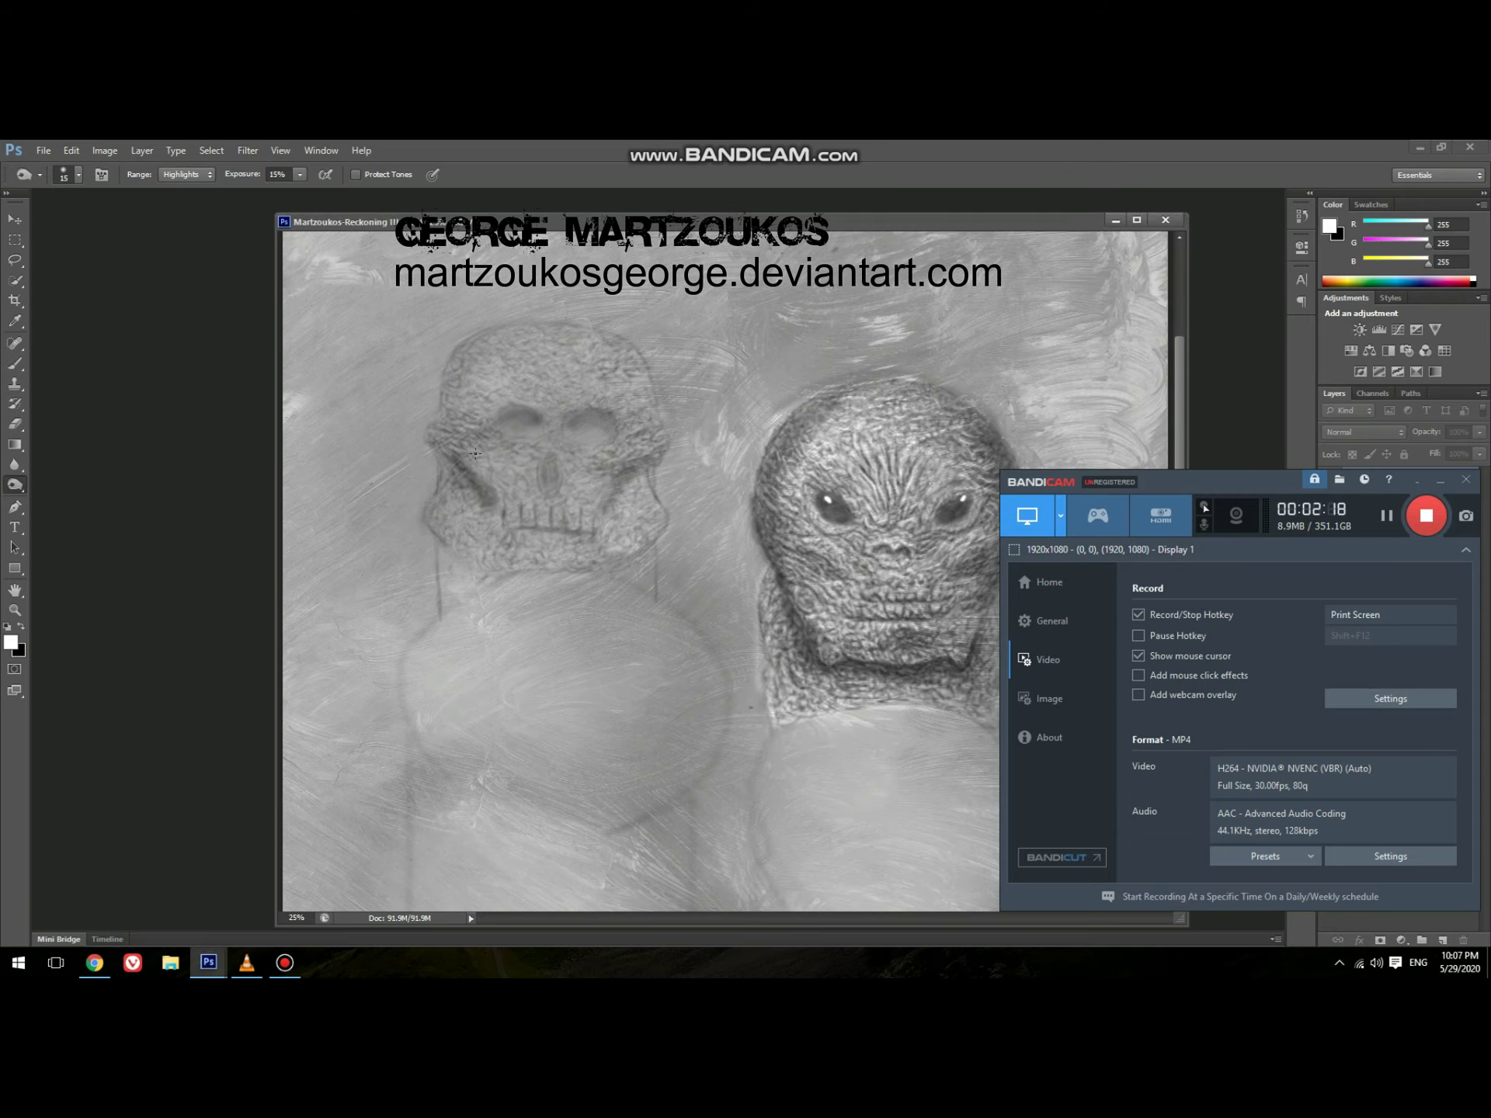
Step: Darken the outlines of the skull's eye sockets using the Burn tool and the Brush tool at 14% opacity
key("bracketleft")
key("bracketright")
key("b")
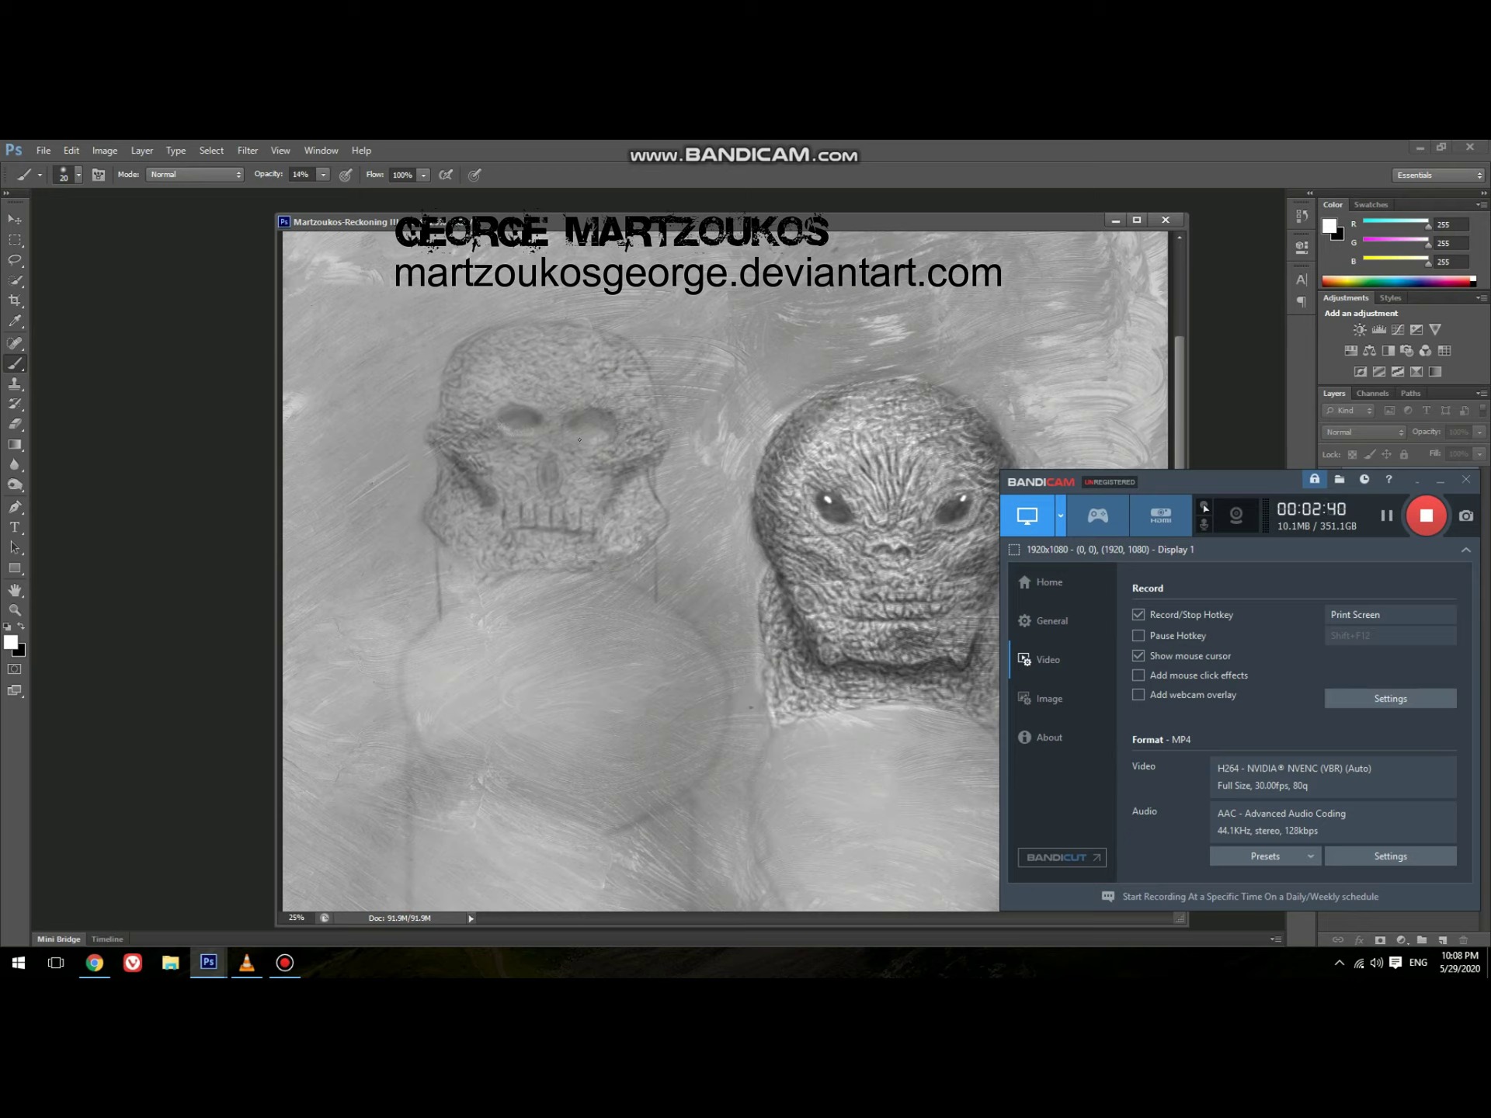
key("o")
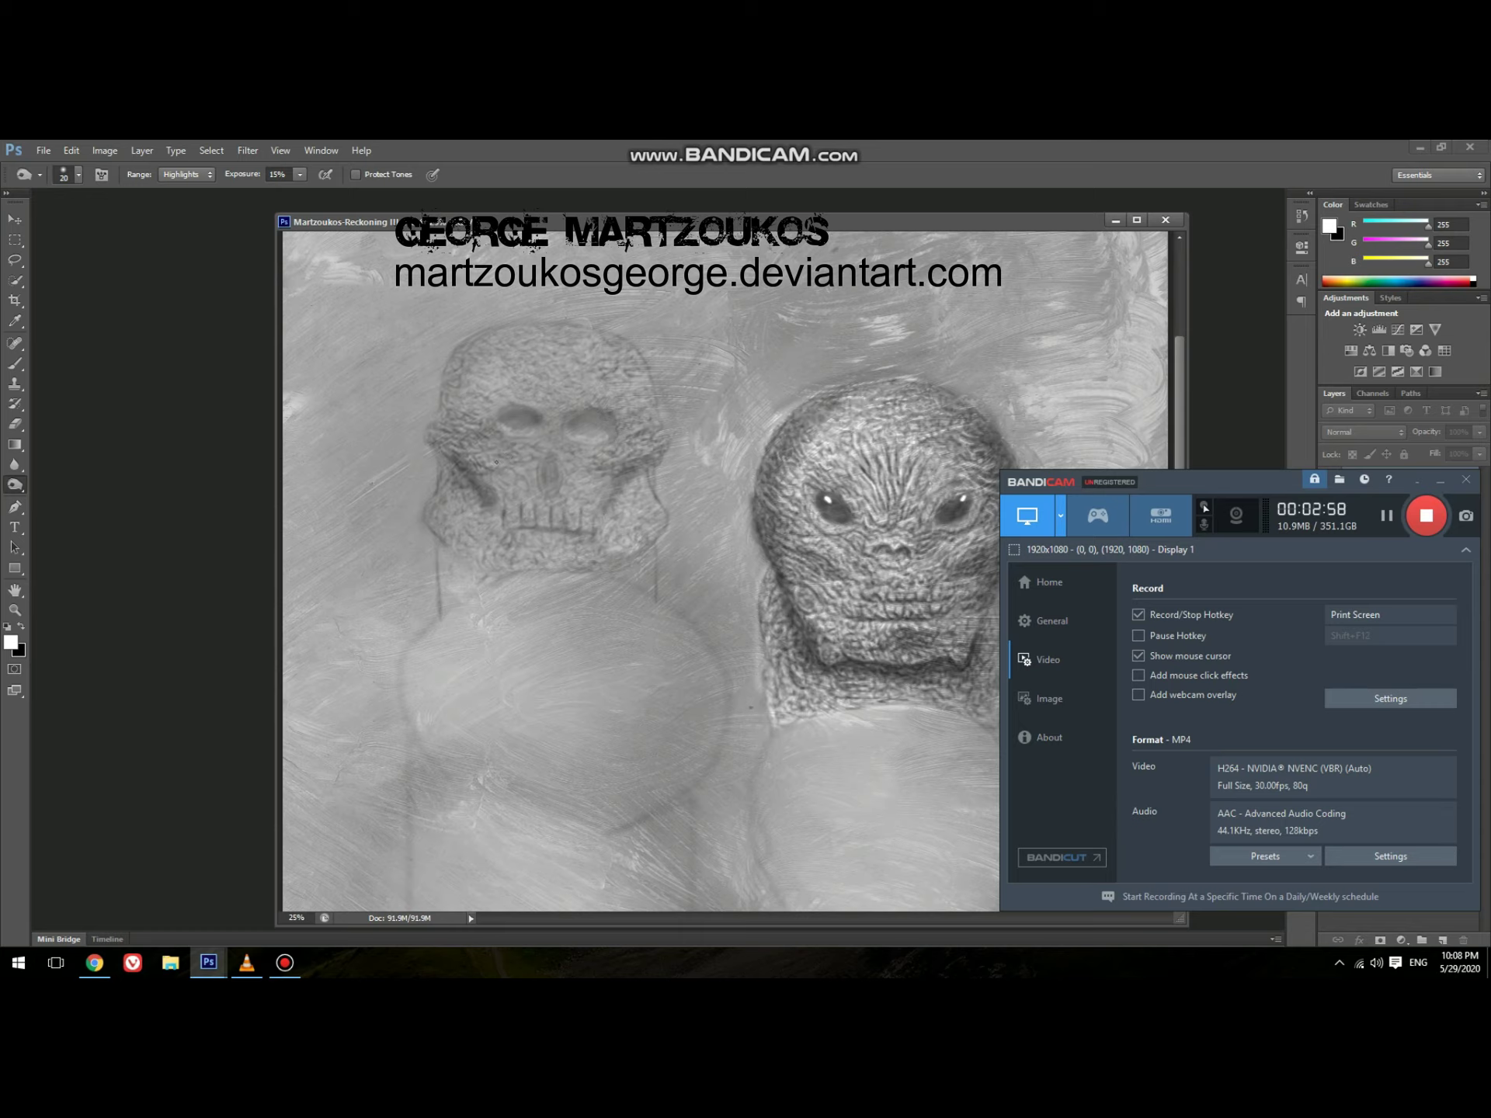
Step: Burn more texture into the skull's left cheekbone below the eye socket with a small brush
key("bracketright")
key("bracketleft")
key("bracketright")
key("bracketleft")
key("bracketleft")
key("bracketleft")
key("ctrl+plus")
Step: Refine the texture around the skull's eye sockets with white Brush strokes at 14% opacity and Burn strokes at 15% exposure
key("b")
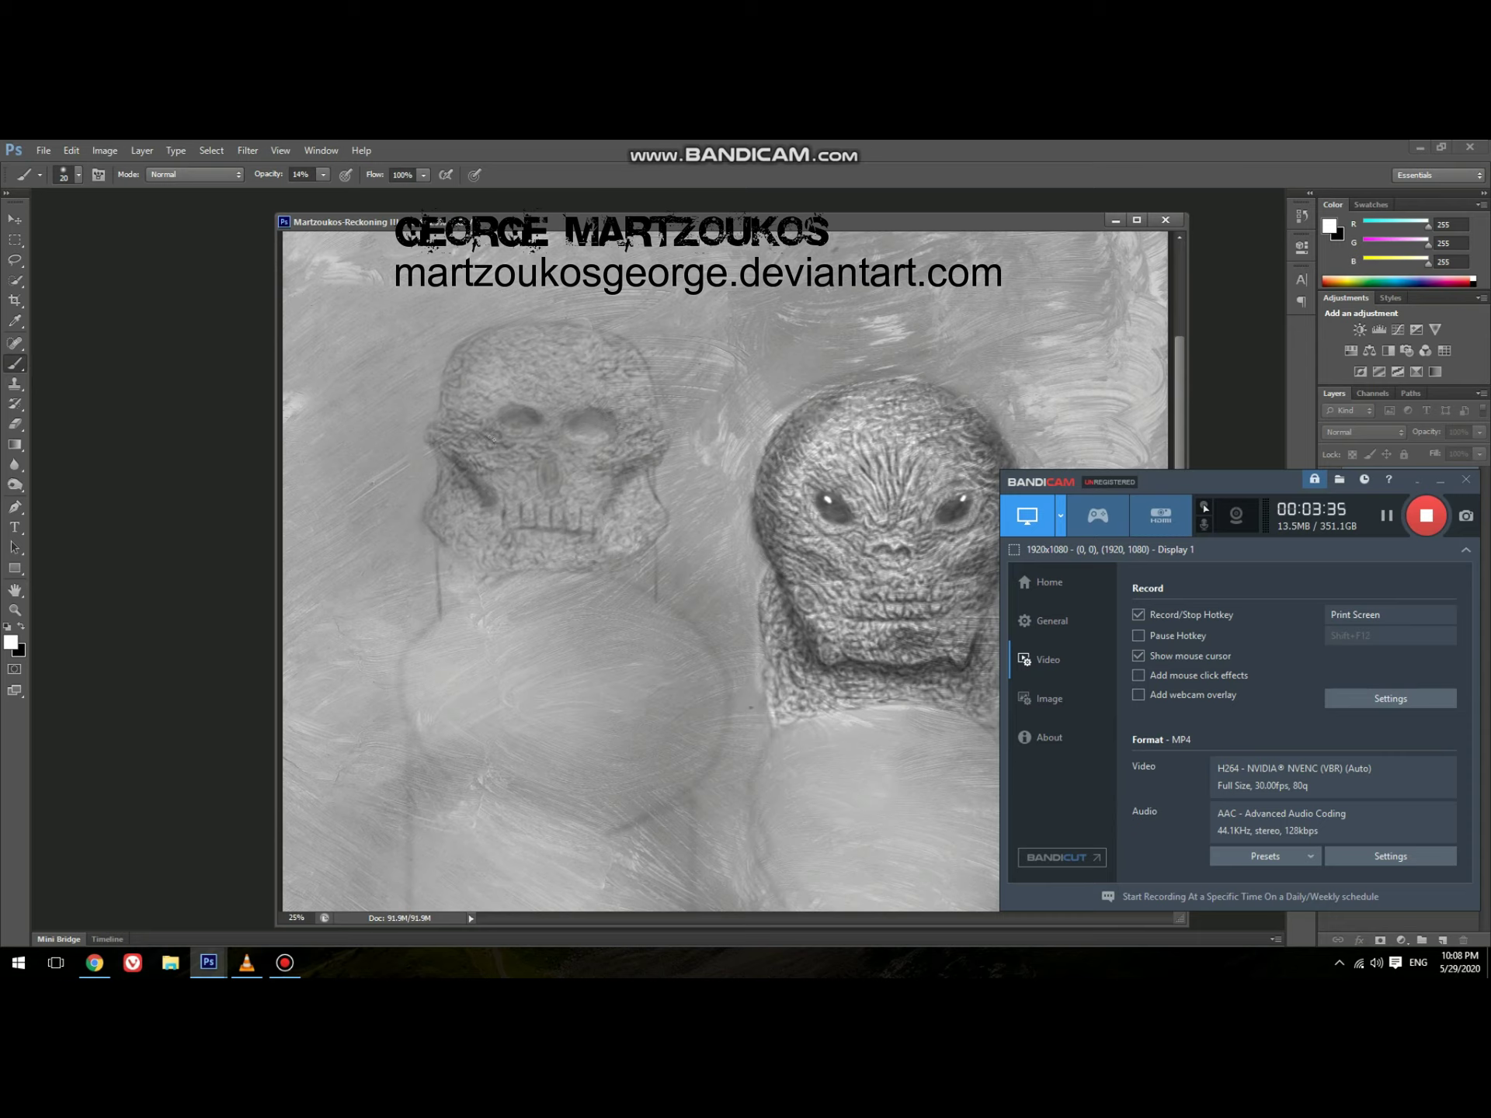
key("bracketleft")
key("o")
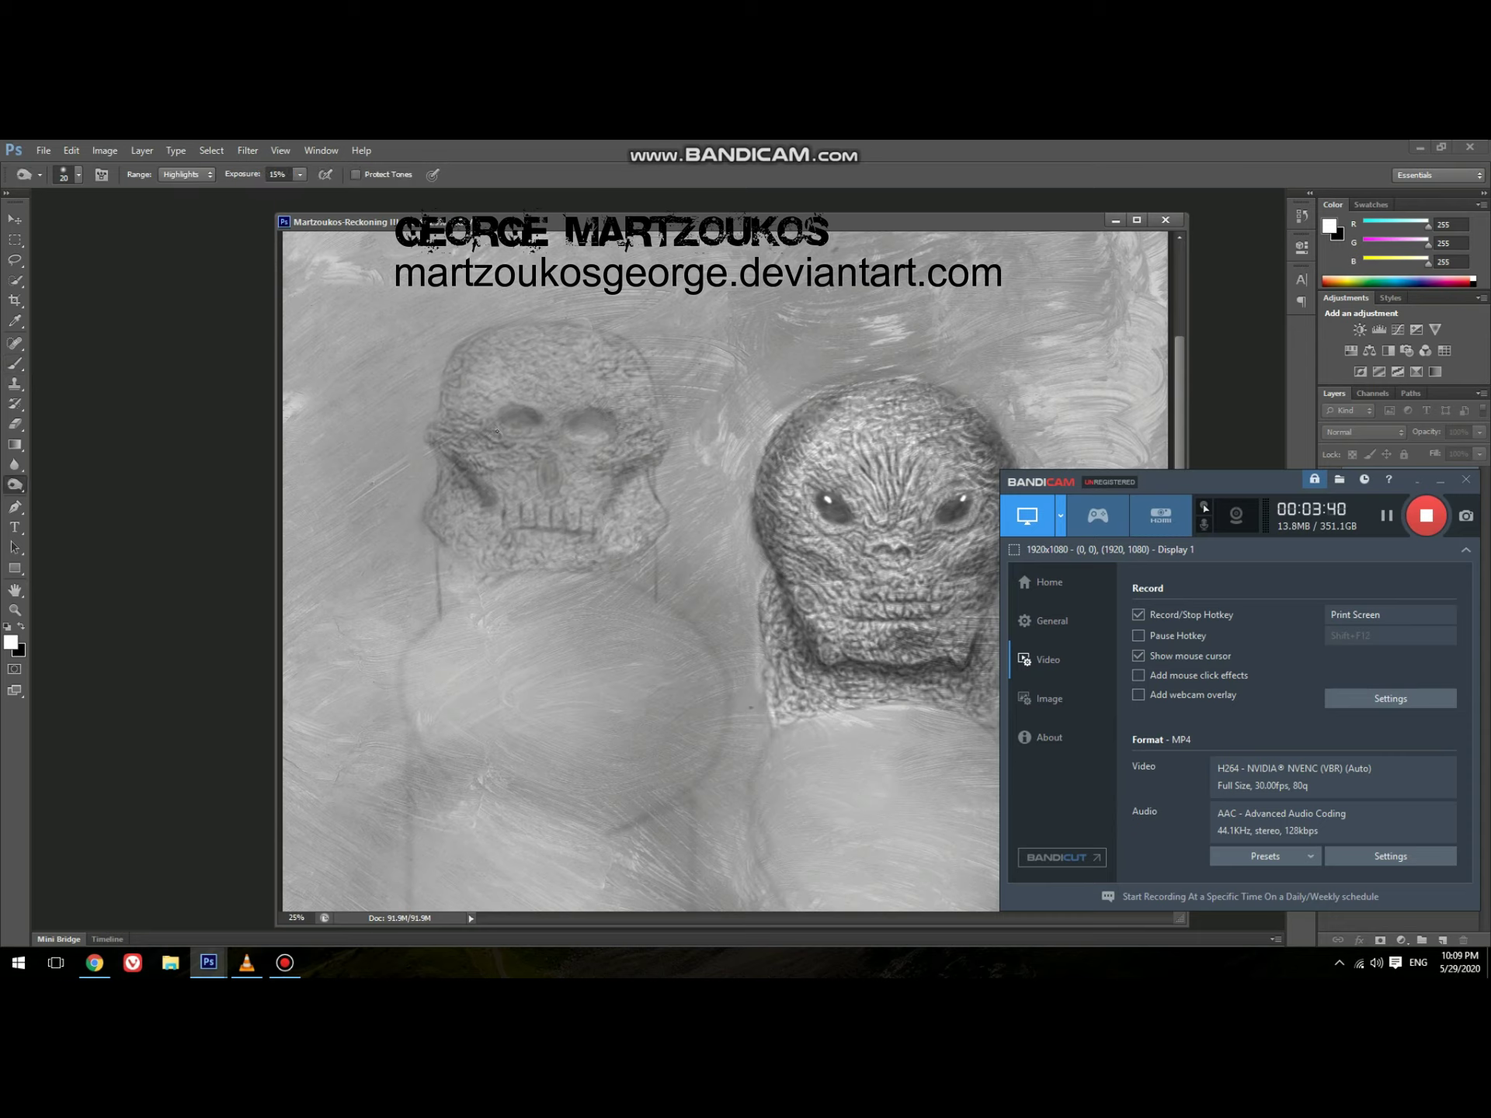
key("bracketleft")
key("b")
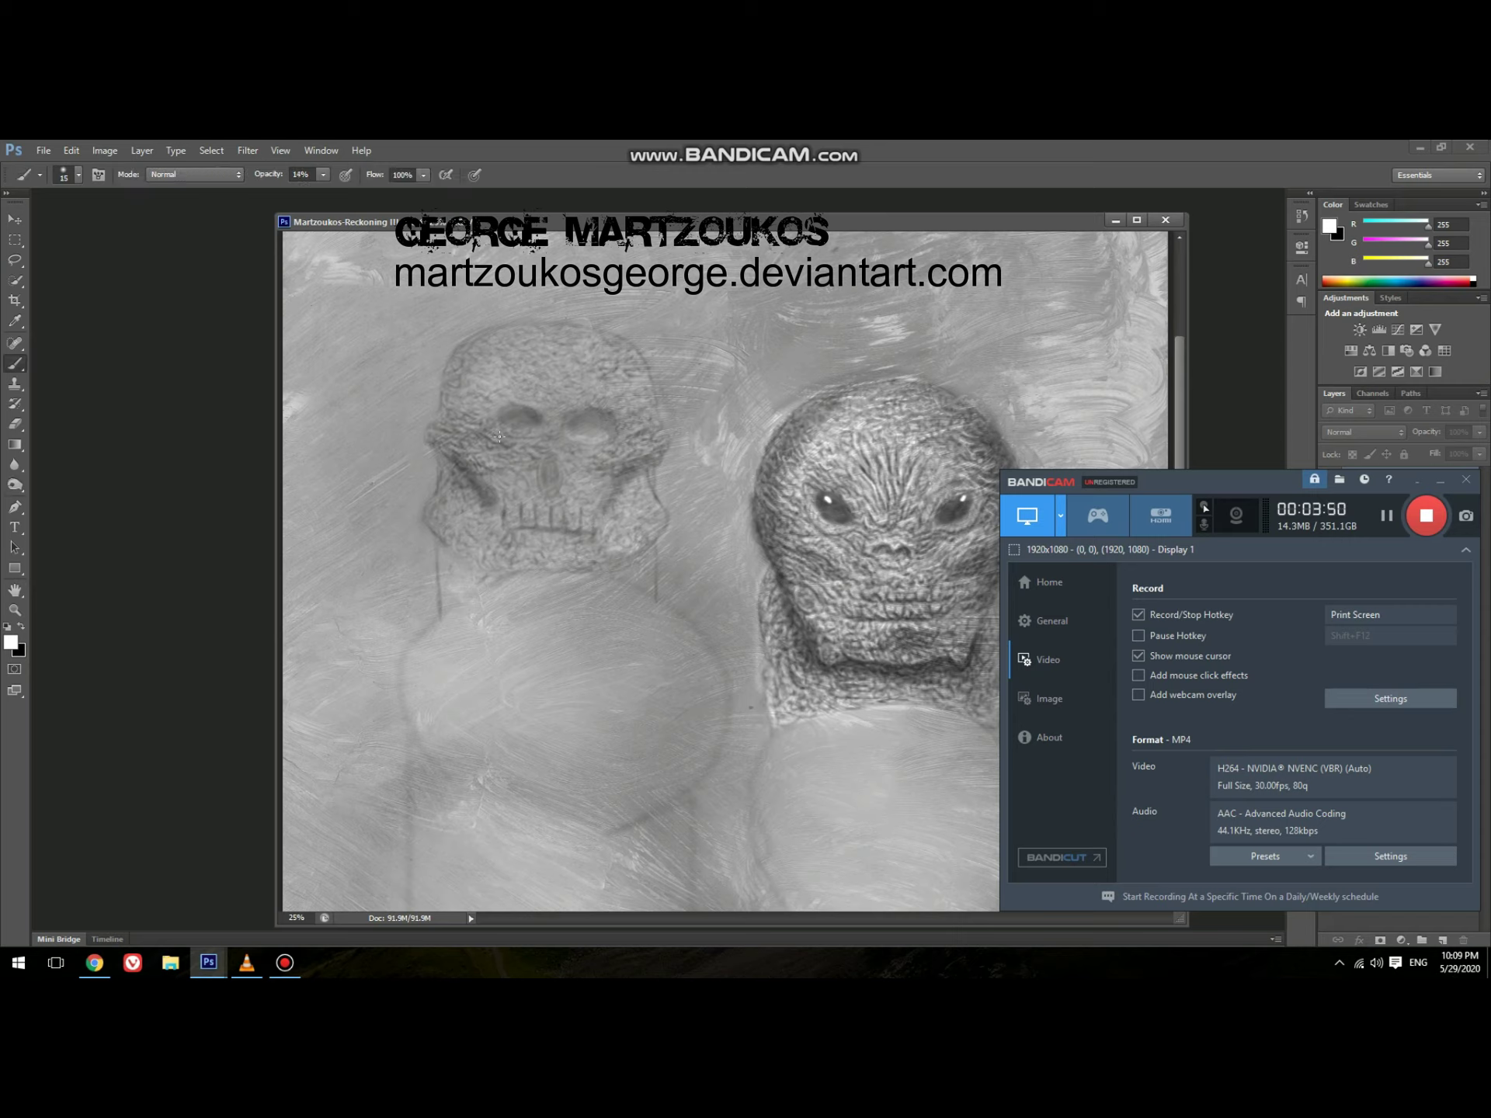
Step: Darken the inside of the skull's left eye socket using the Burn tool at 15% exposure, reducing the brush to 15 px
key("o")
key("bracketleft")
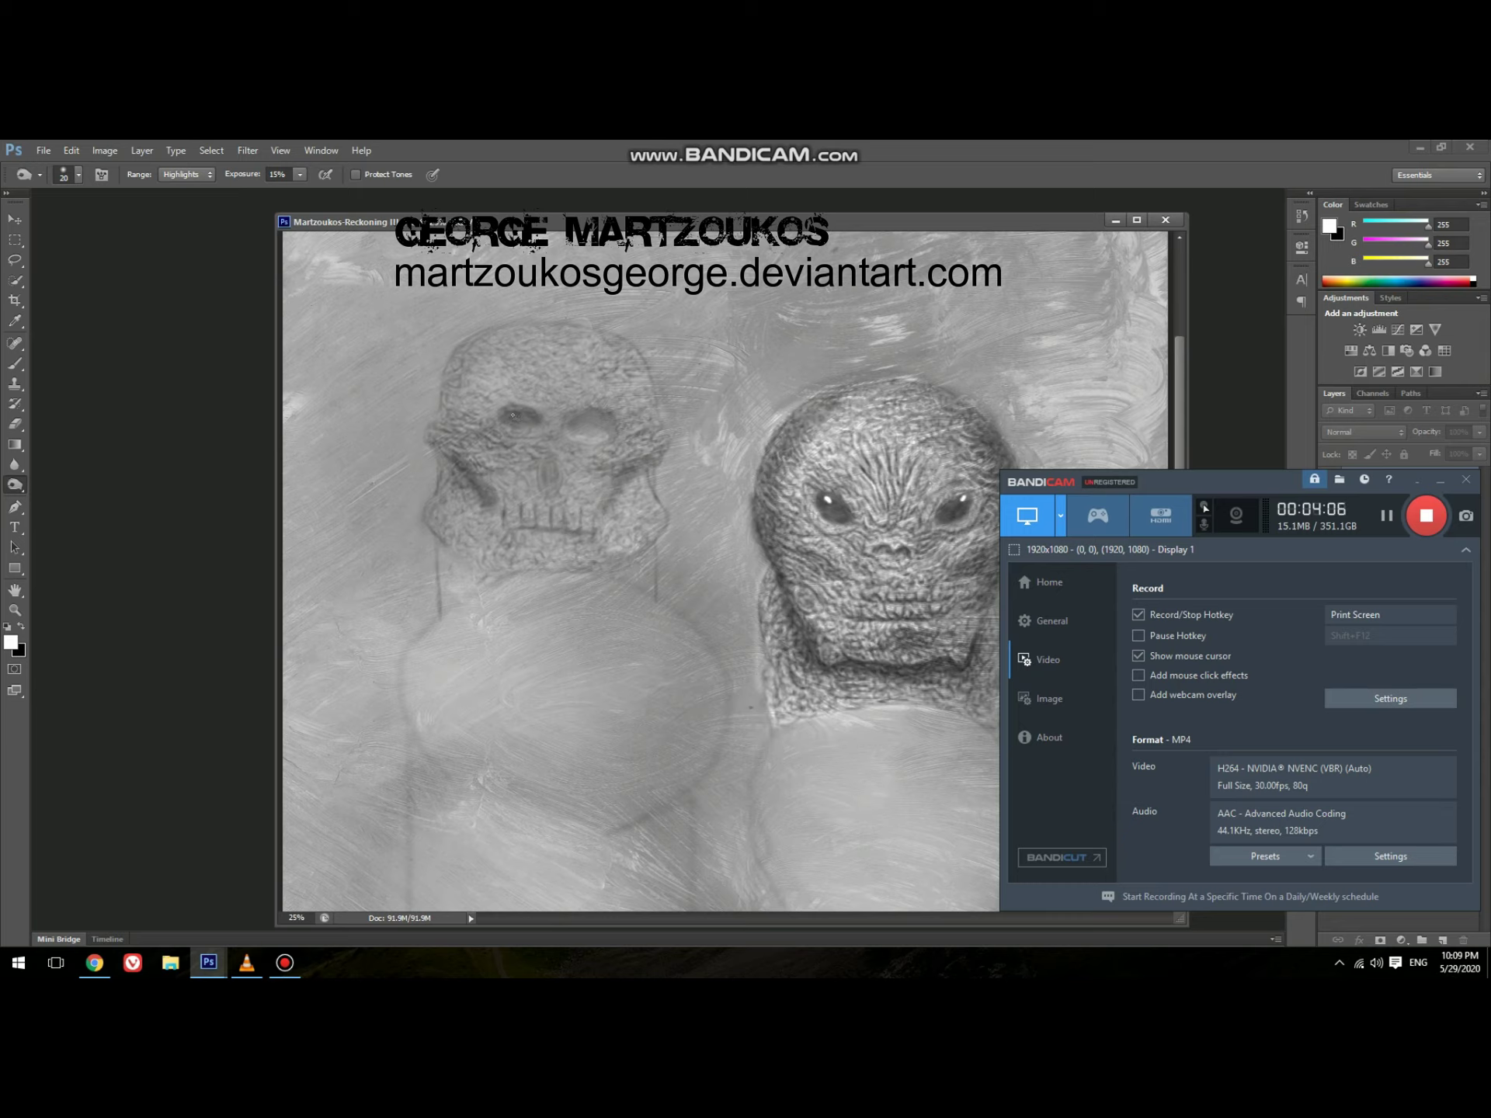
key("bracketleft")
key("bracketleft")
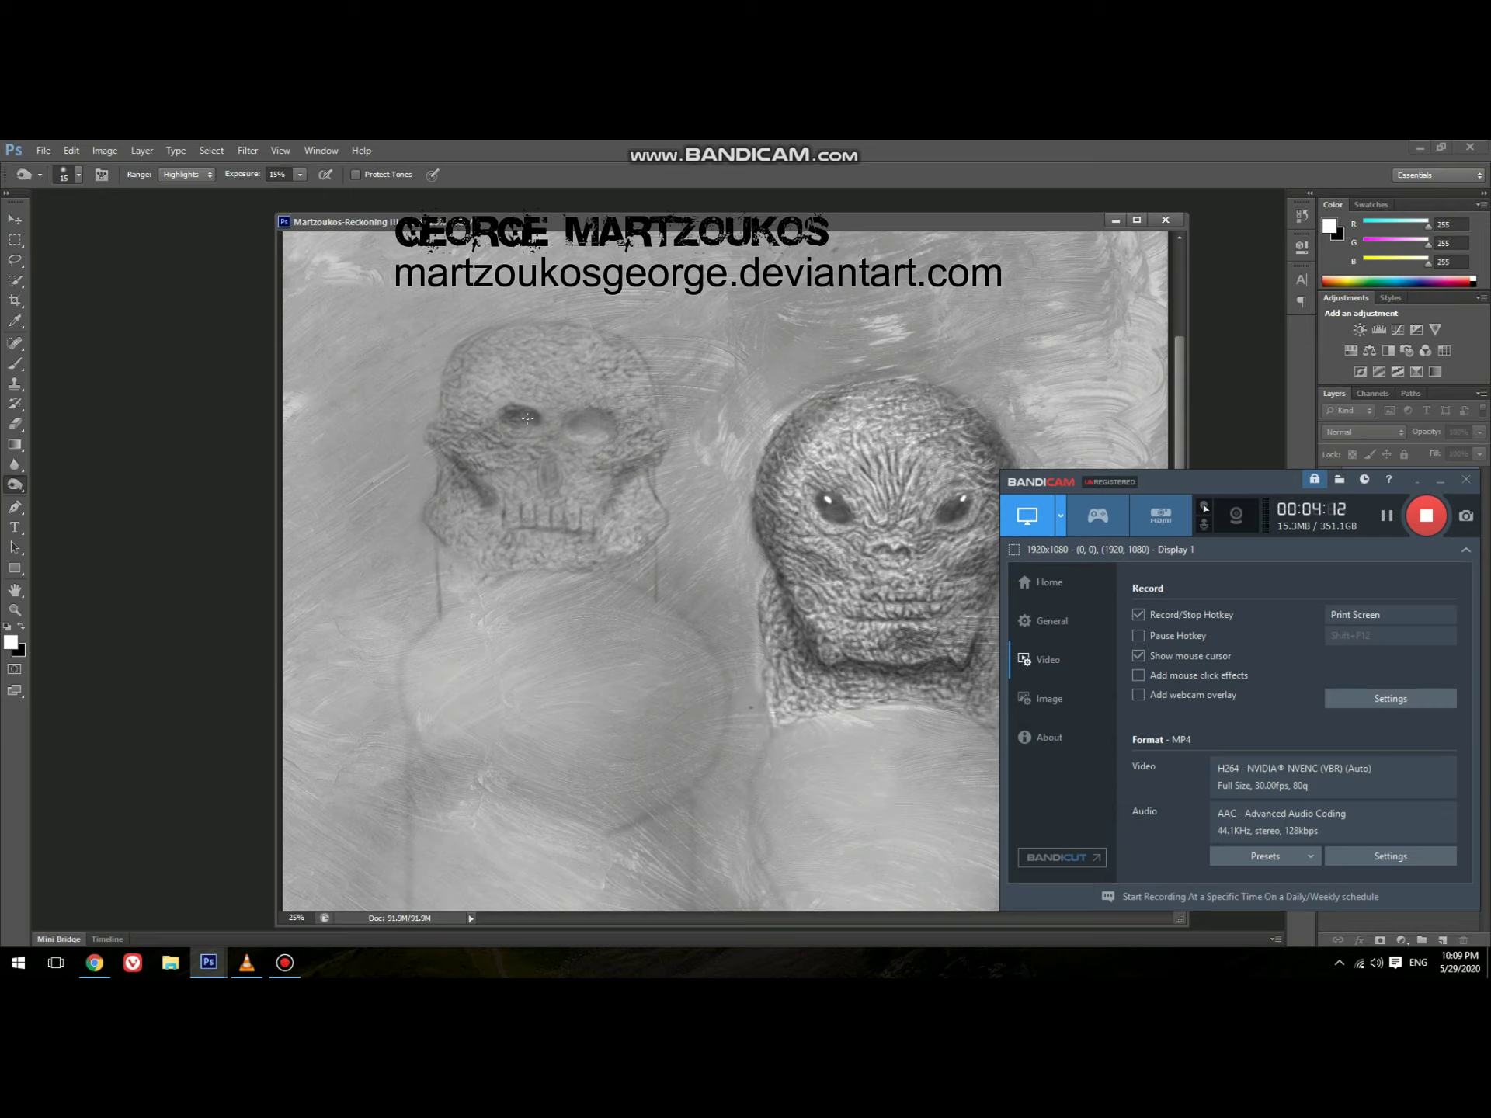